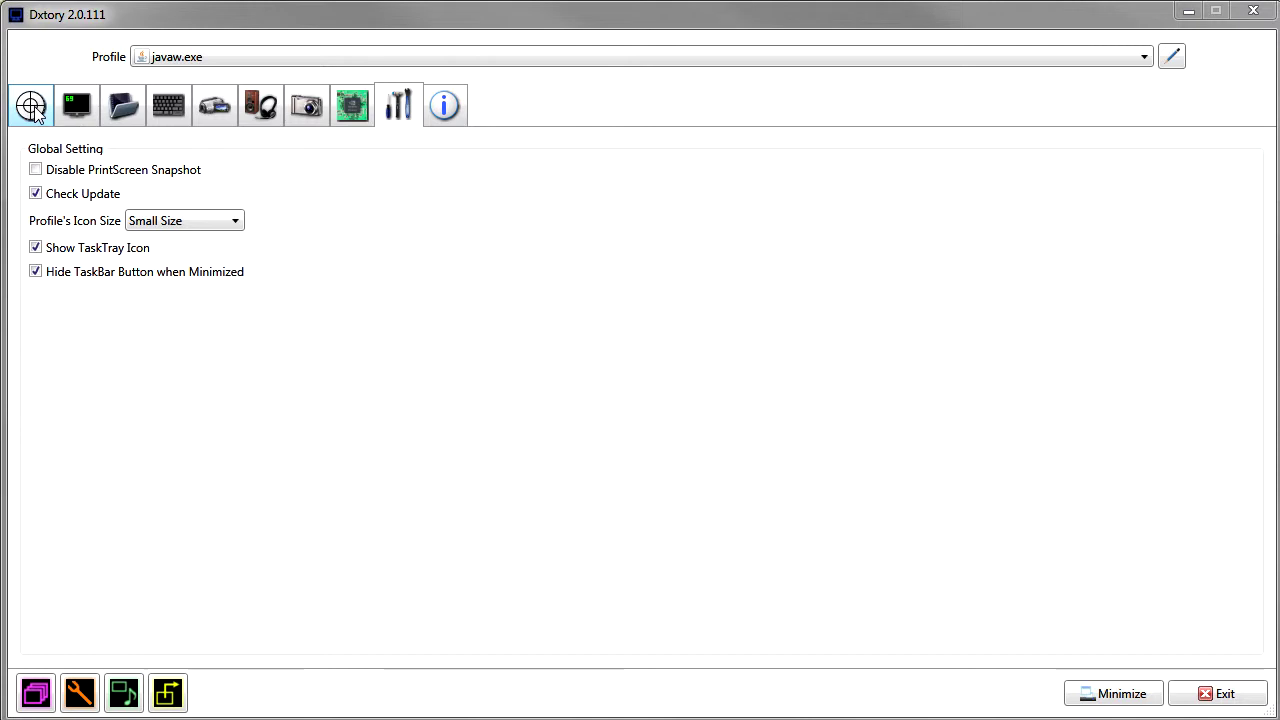
- Leave the capture profile on javaw.exe and go to the Target information page
click(219, 58)
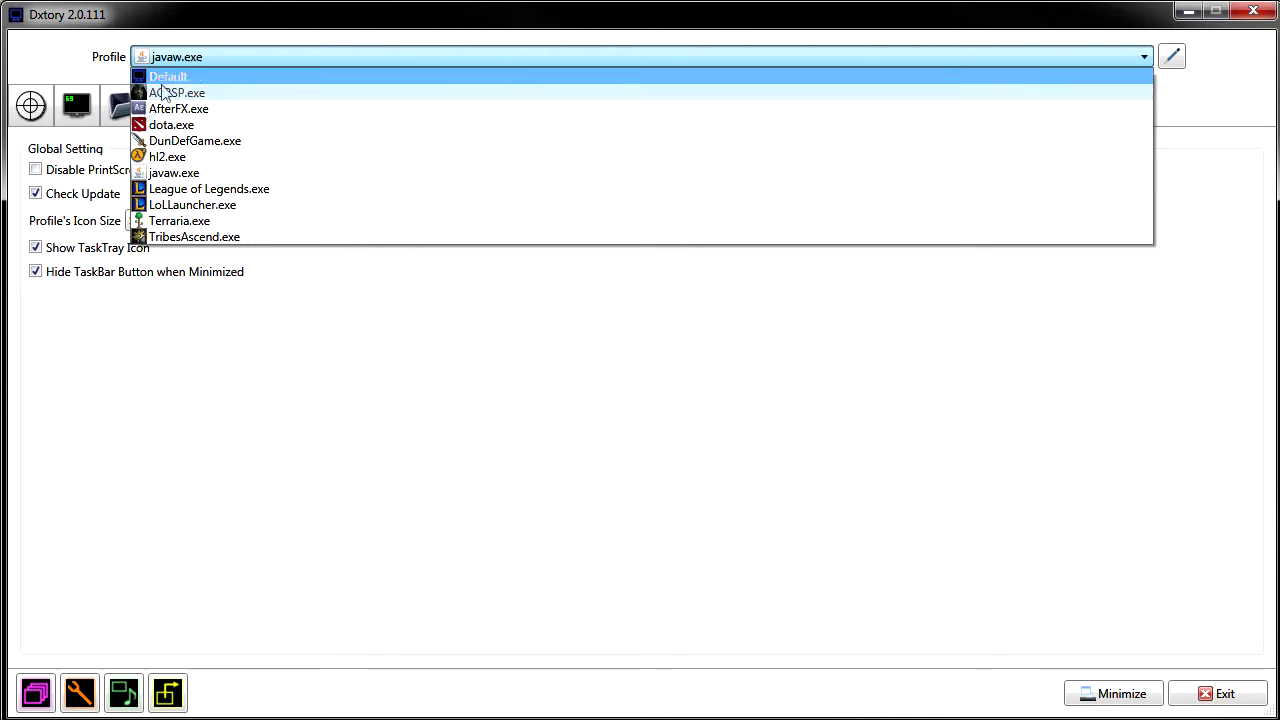
click(35, 64)
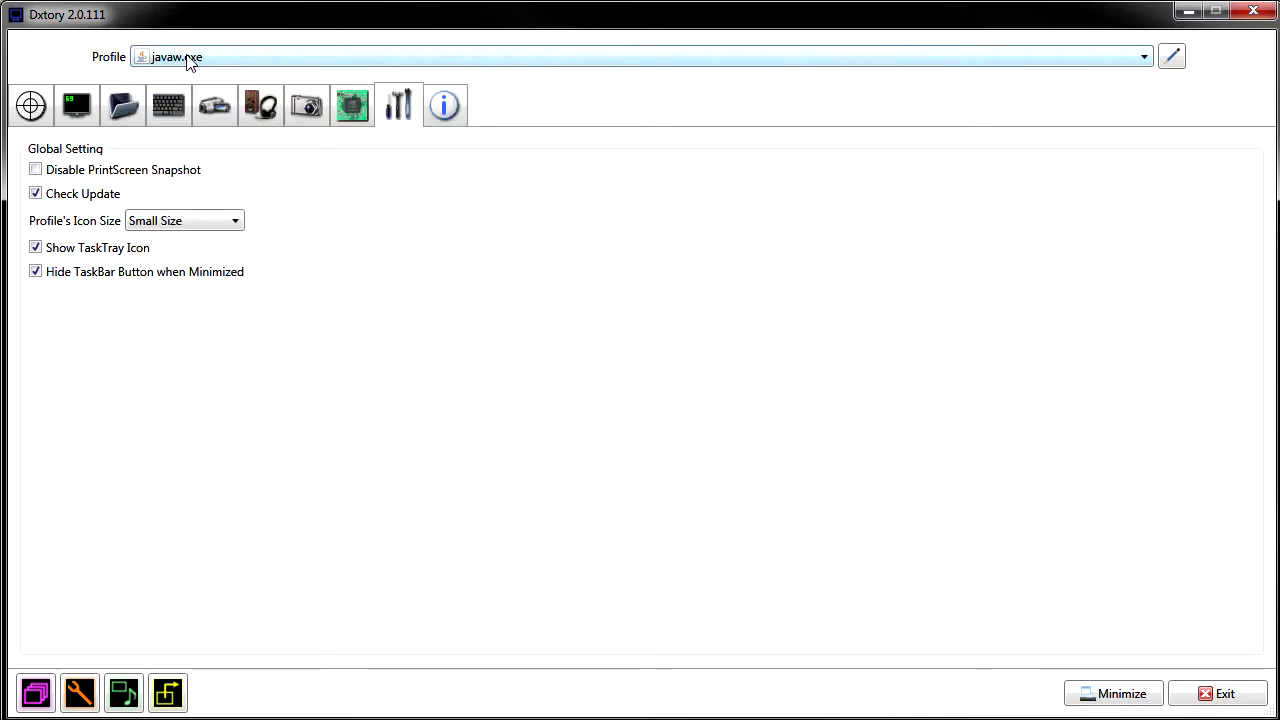
click(29, 108)
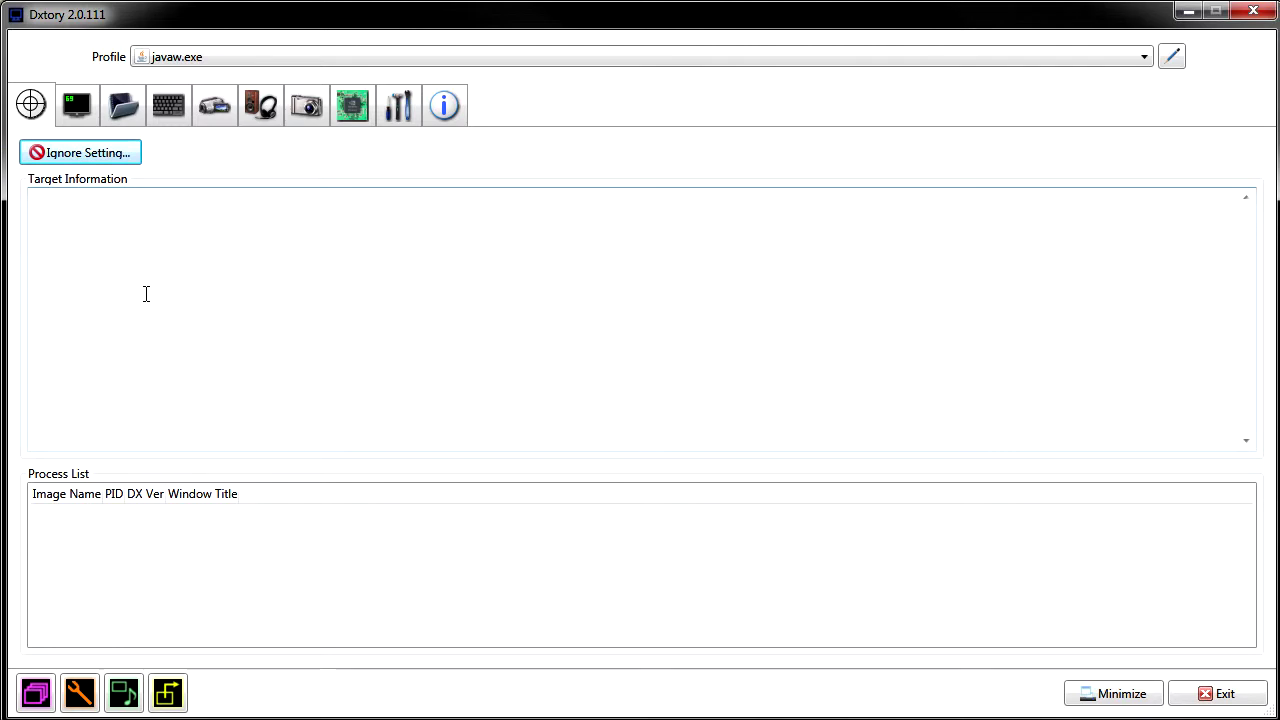
- Check the empty Target Information box, then show the Overlay page with Video FPS, Write File FPS and Record Status
click(98, 231)
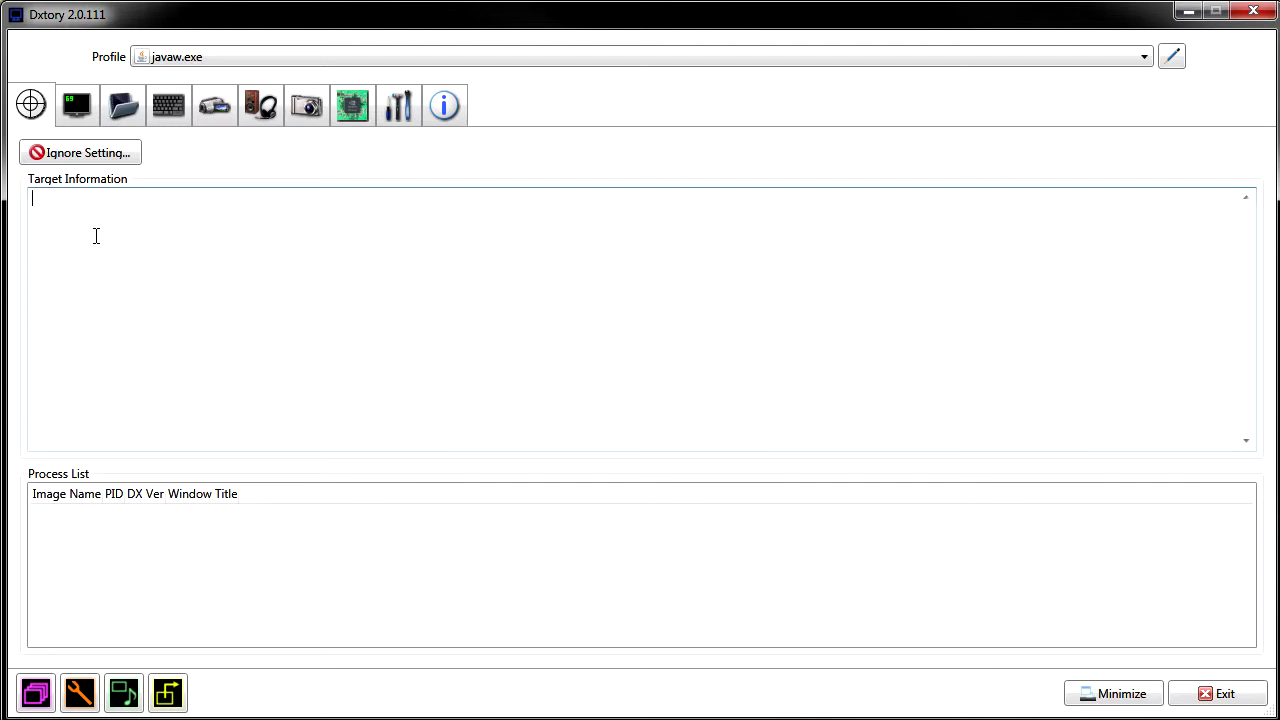
click(73, 113)
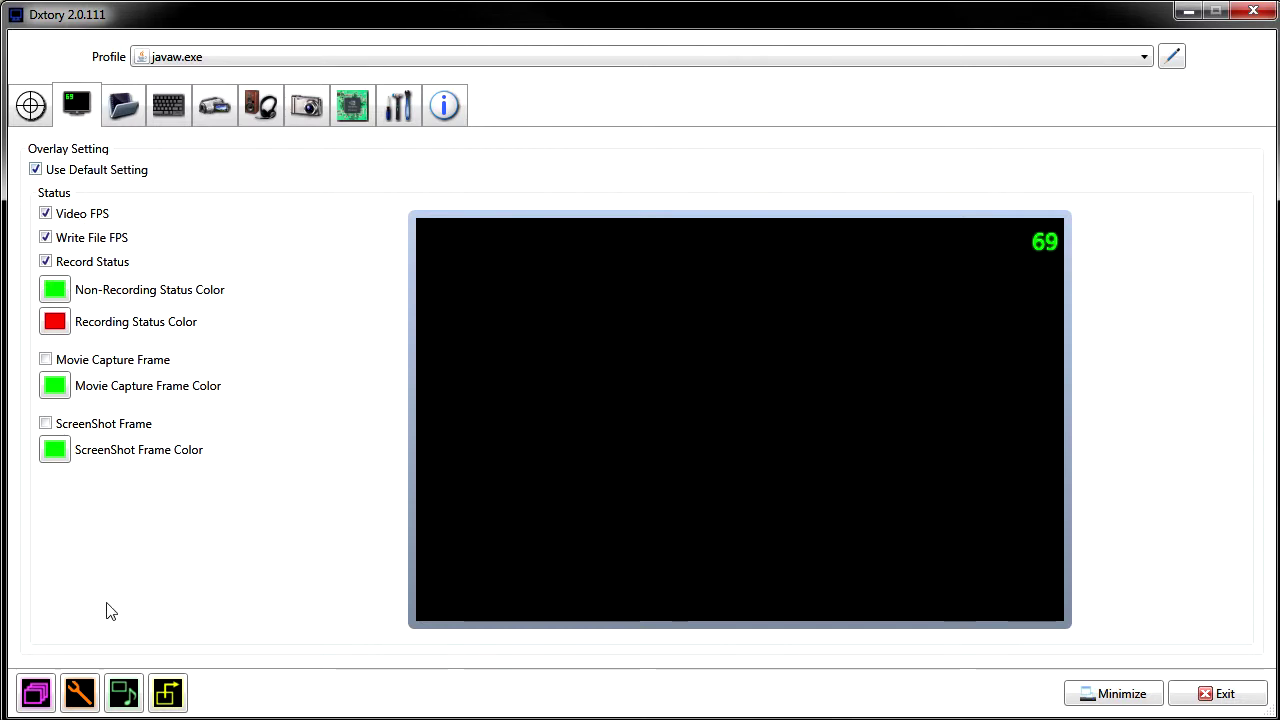
click(60, 322)
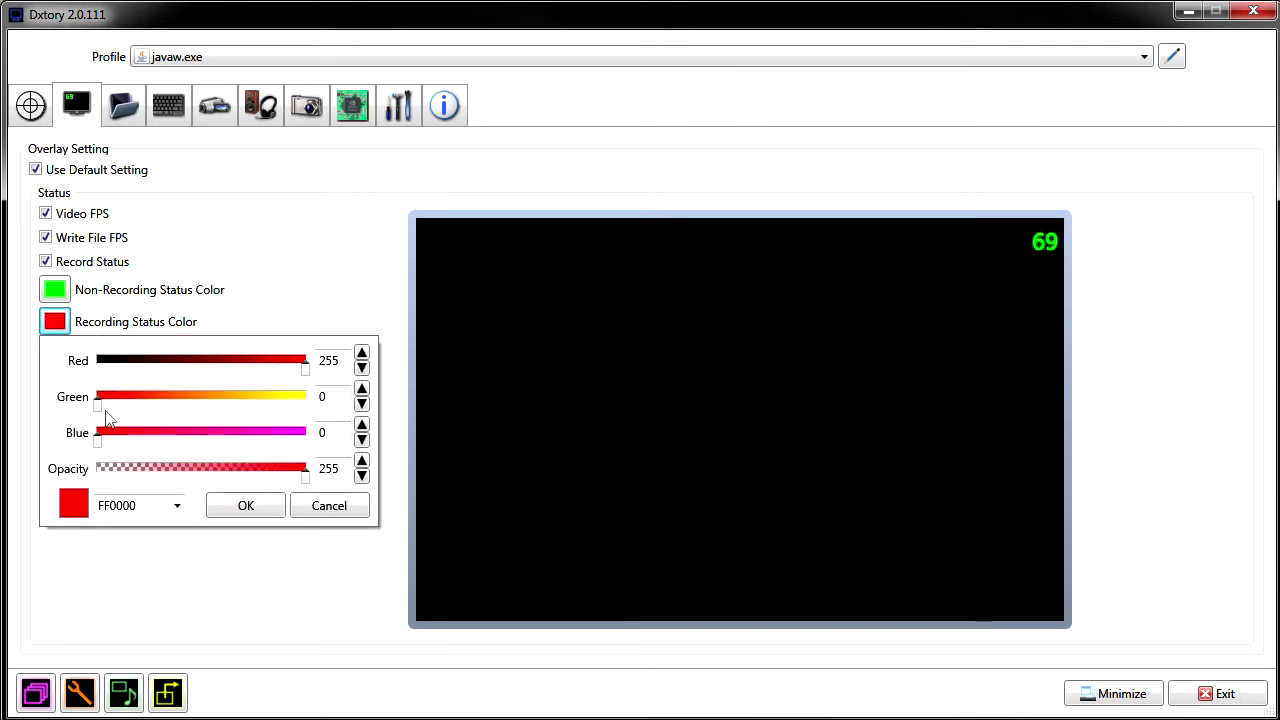
click(272, 512)
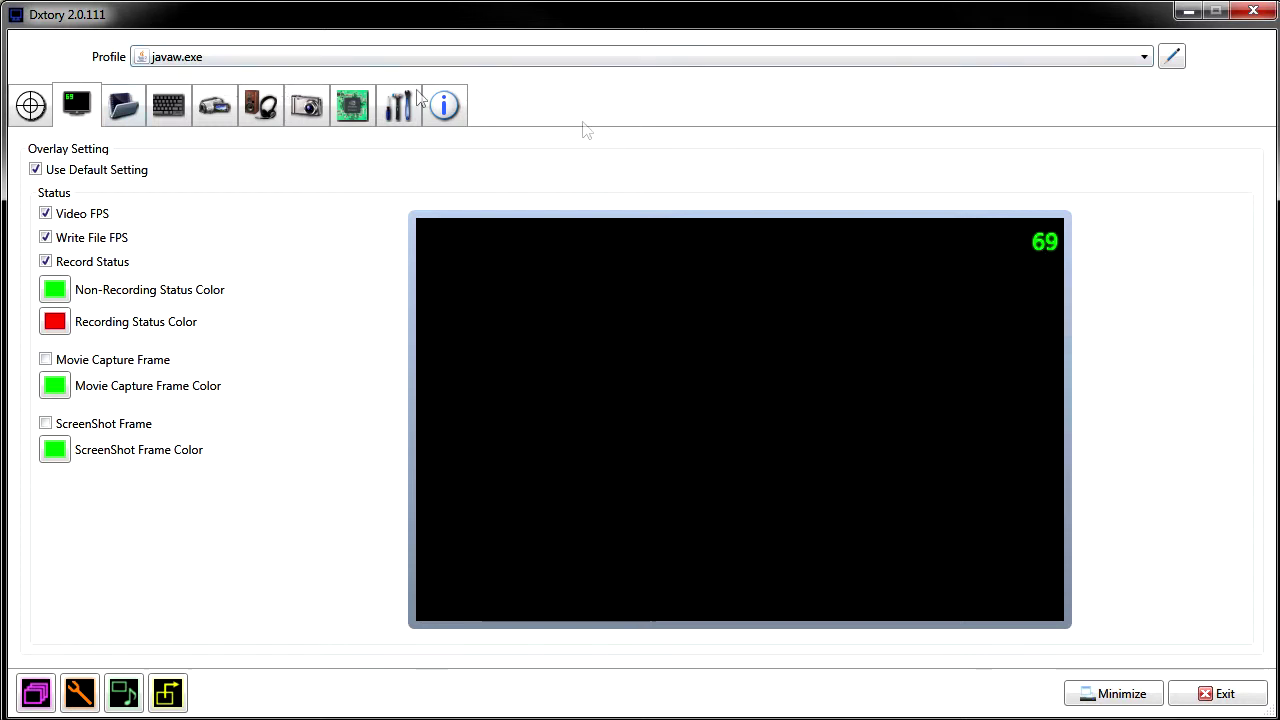
- On the Folder page, browse for another save folder but cancel, keeping E:\Raw Dxtory Videos
click(124, 118)
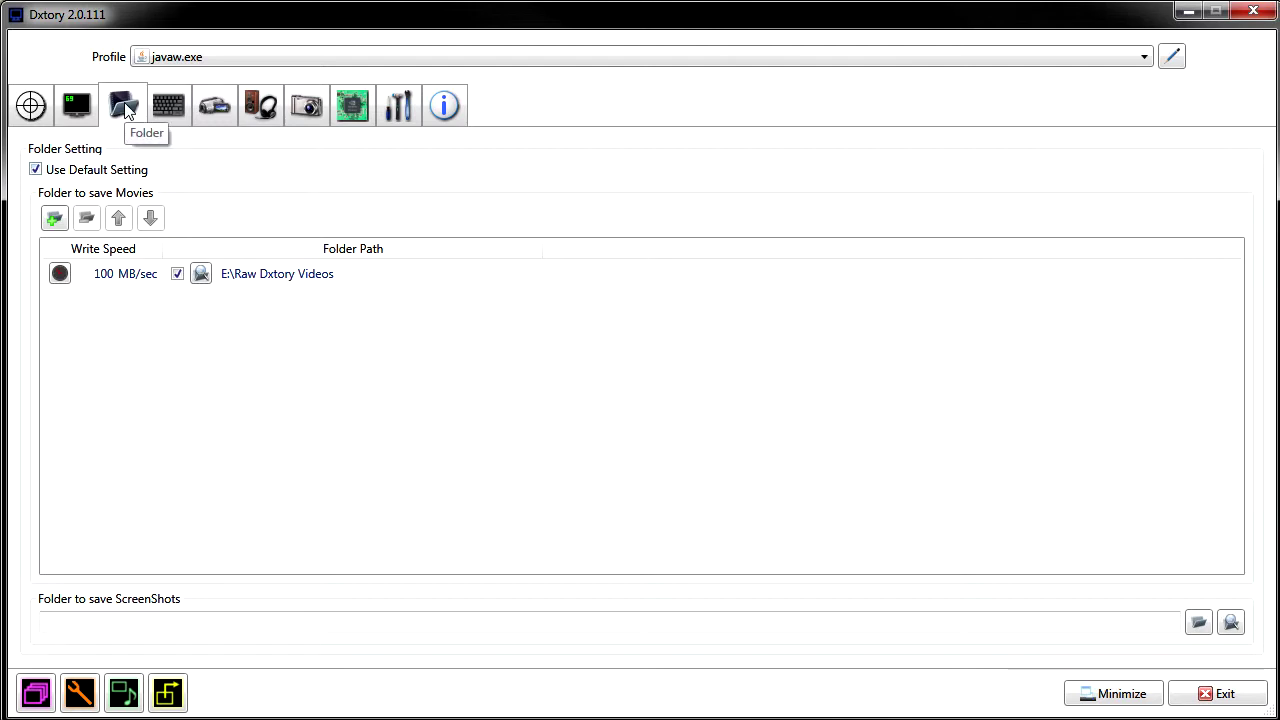
click(49, 219)
scroll(850, 400, down, 6)
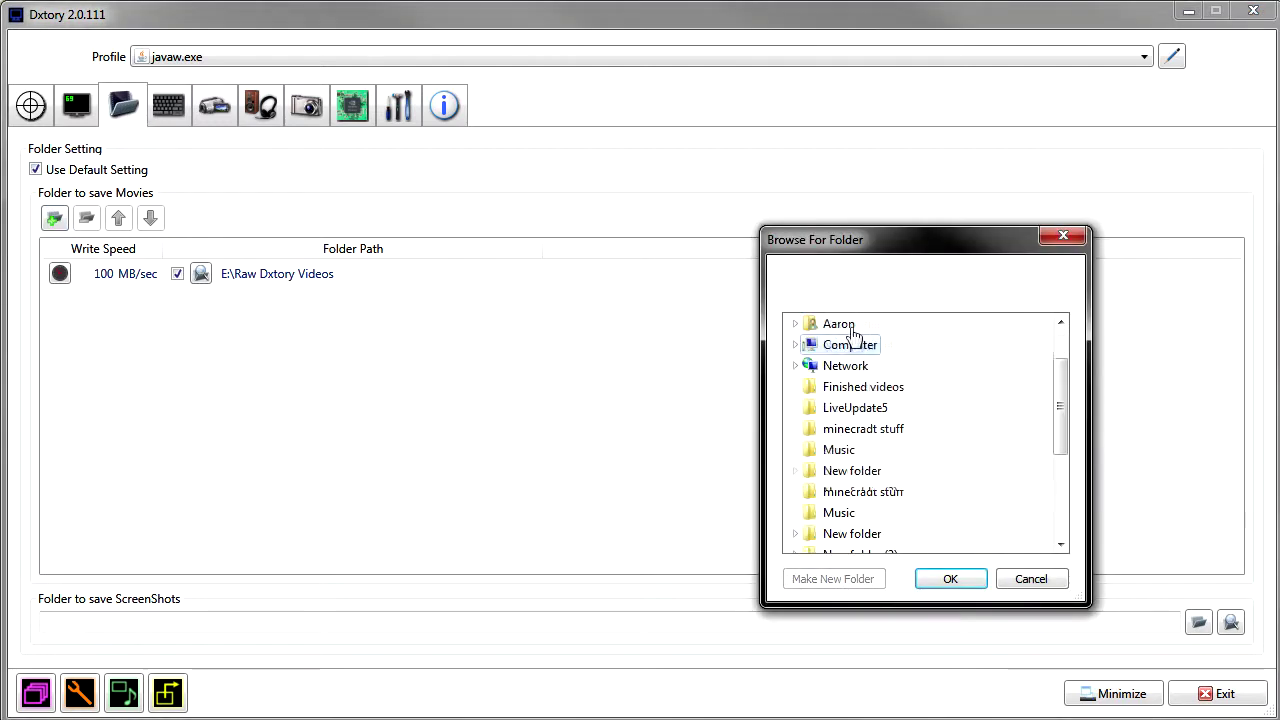
scroll(912, 490, up, 2)
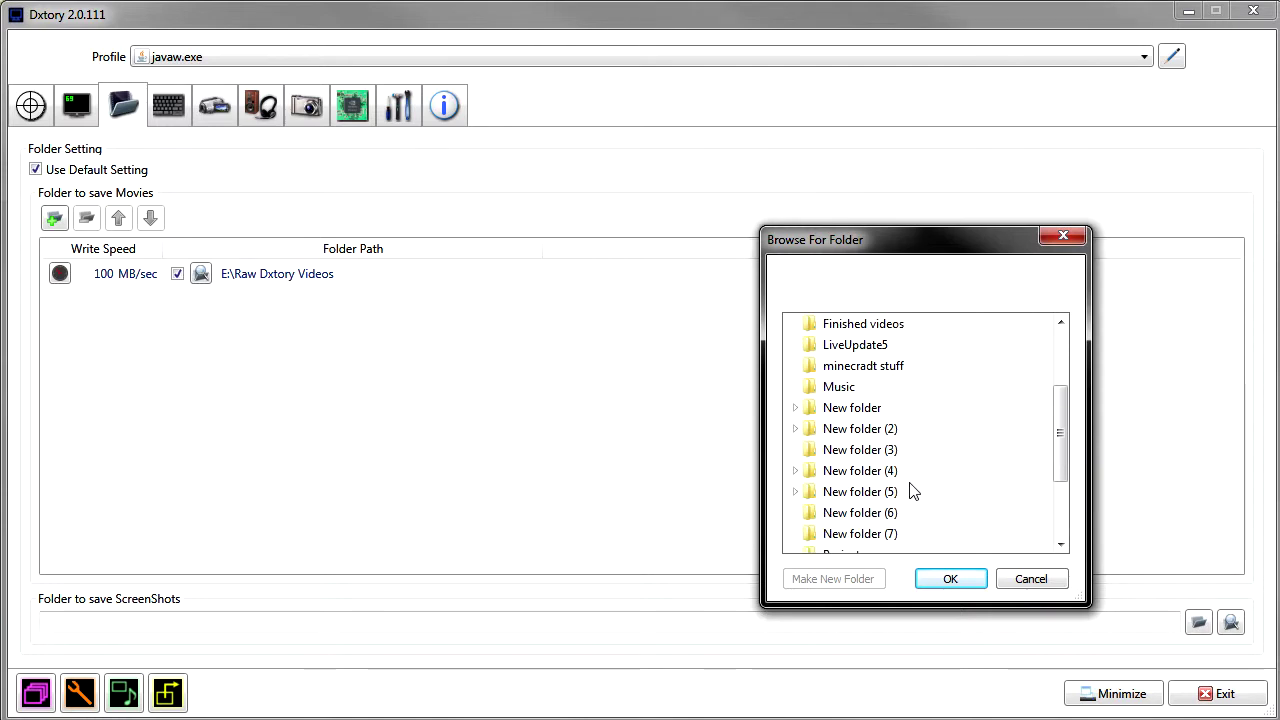
scroll(913, 488, down, 2)
scroll(918, 484, up, 2)
scroll(920, 477, down, 2)
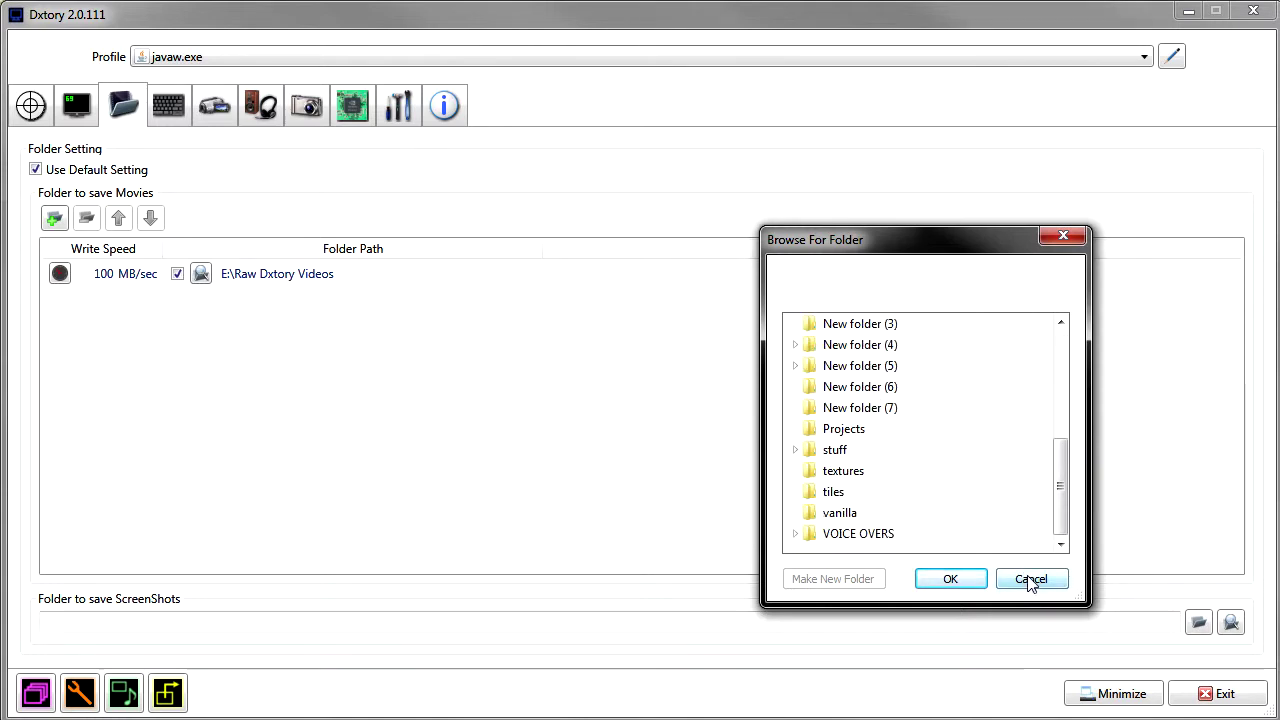
click(1031, 580)
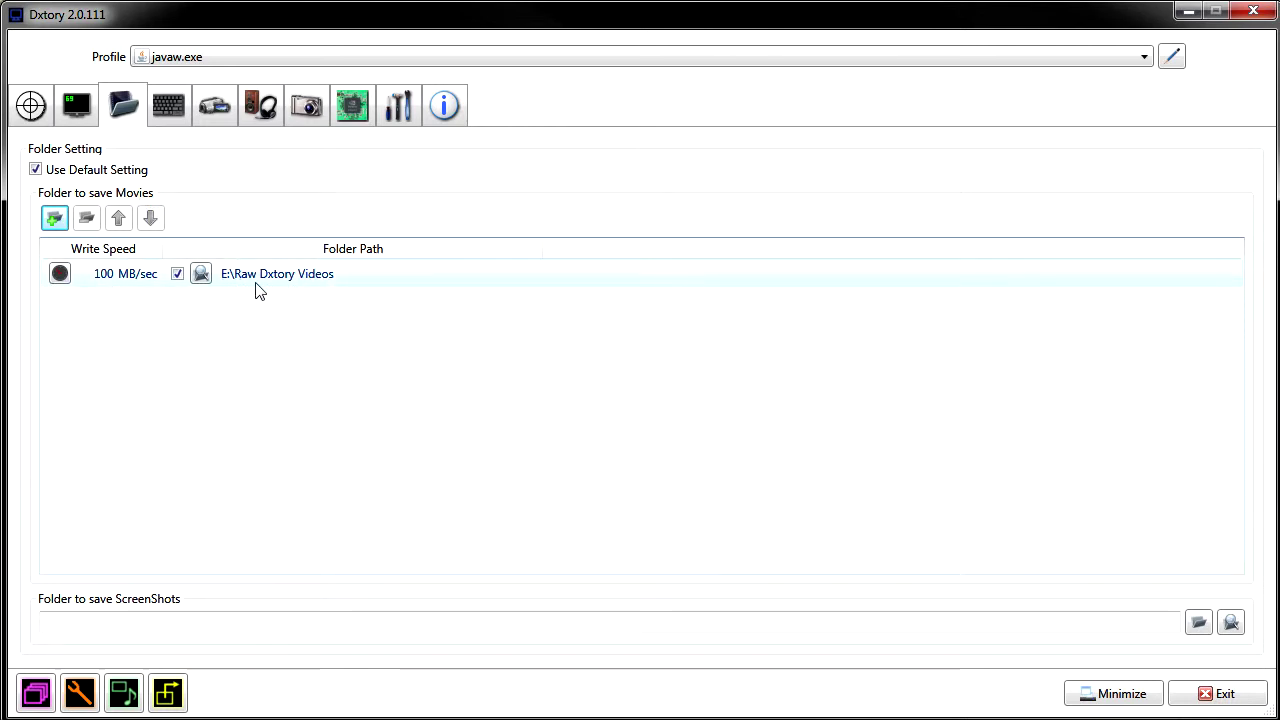
- Benchmark the save folder at 107 MB/sec, then view hotkeys F12 for movie capture and F11 for screenshots
click(58, 283)
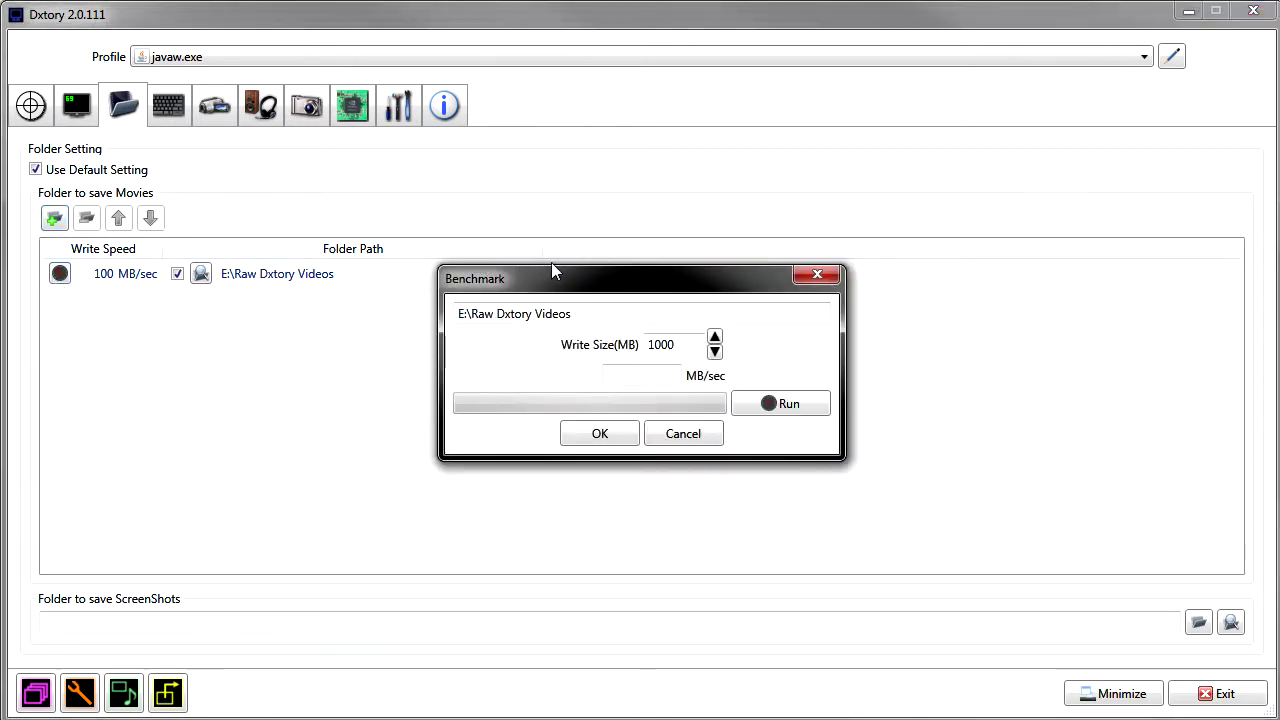
click(806, 410)
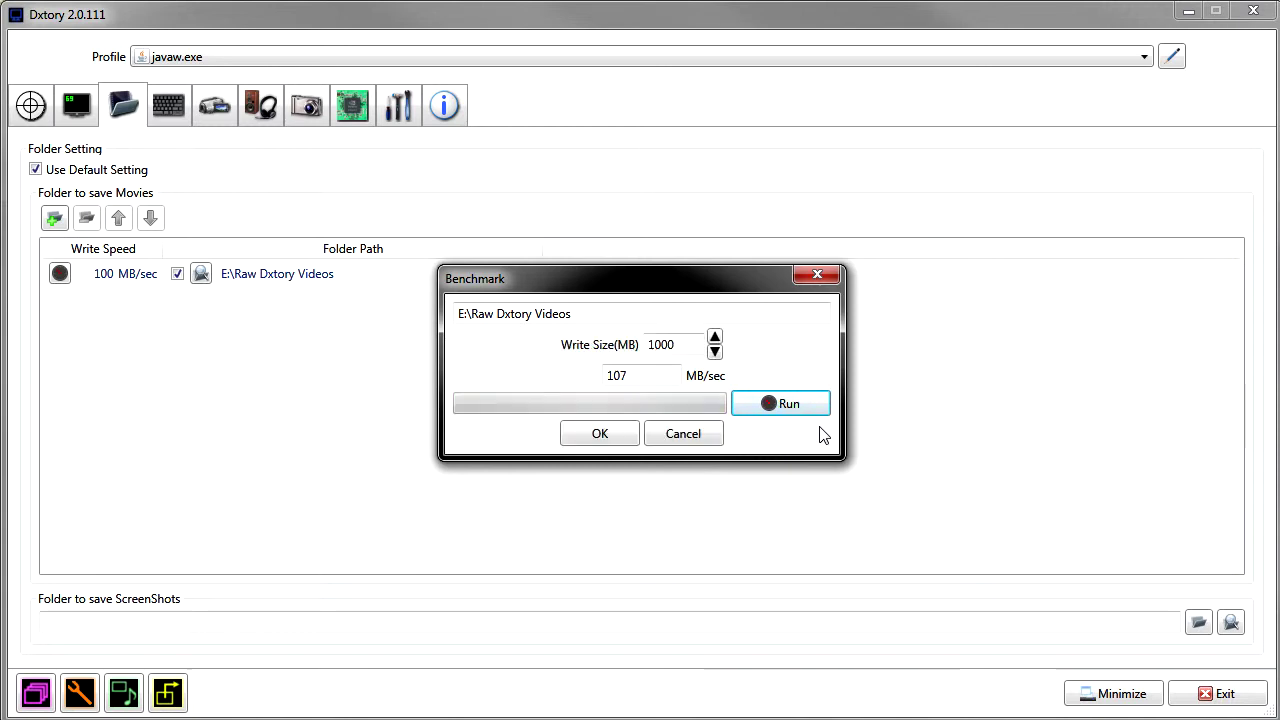
click(610, 434)
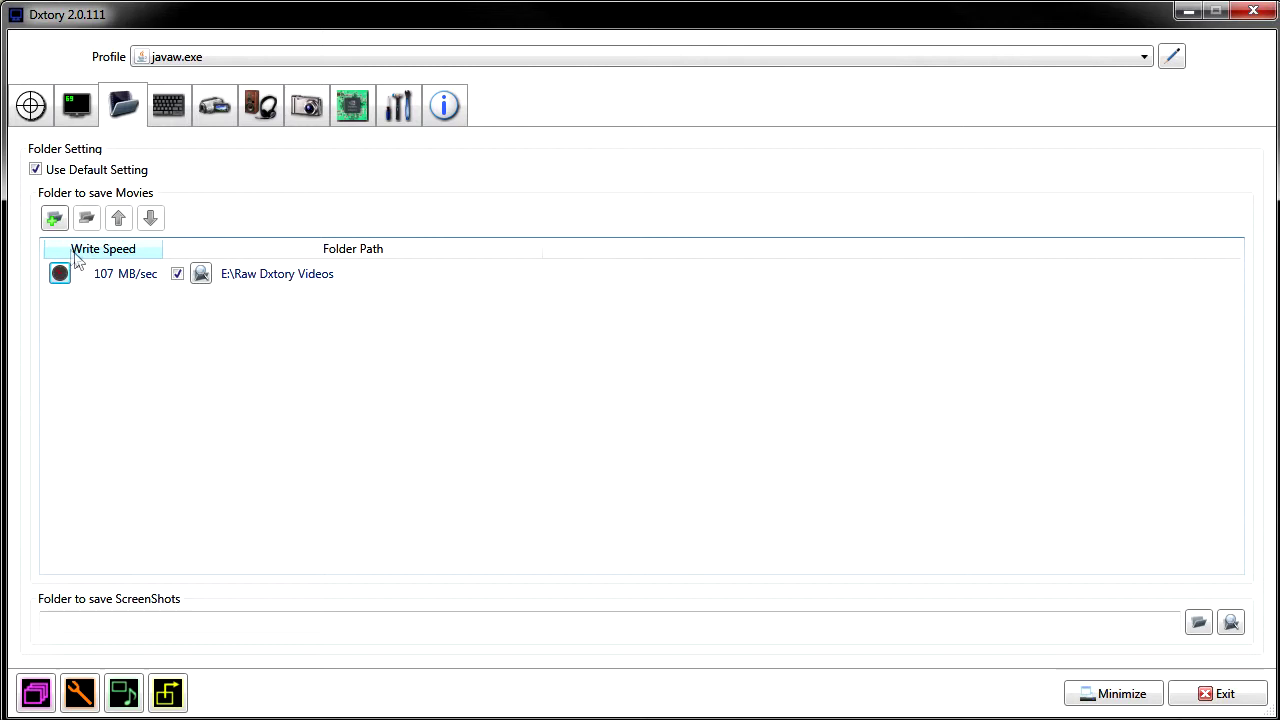
click(185, 120)
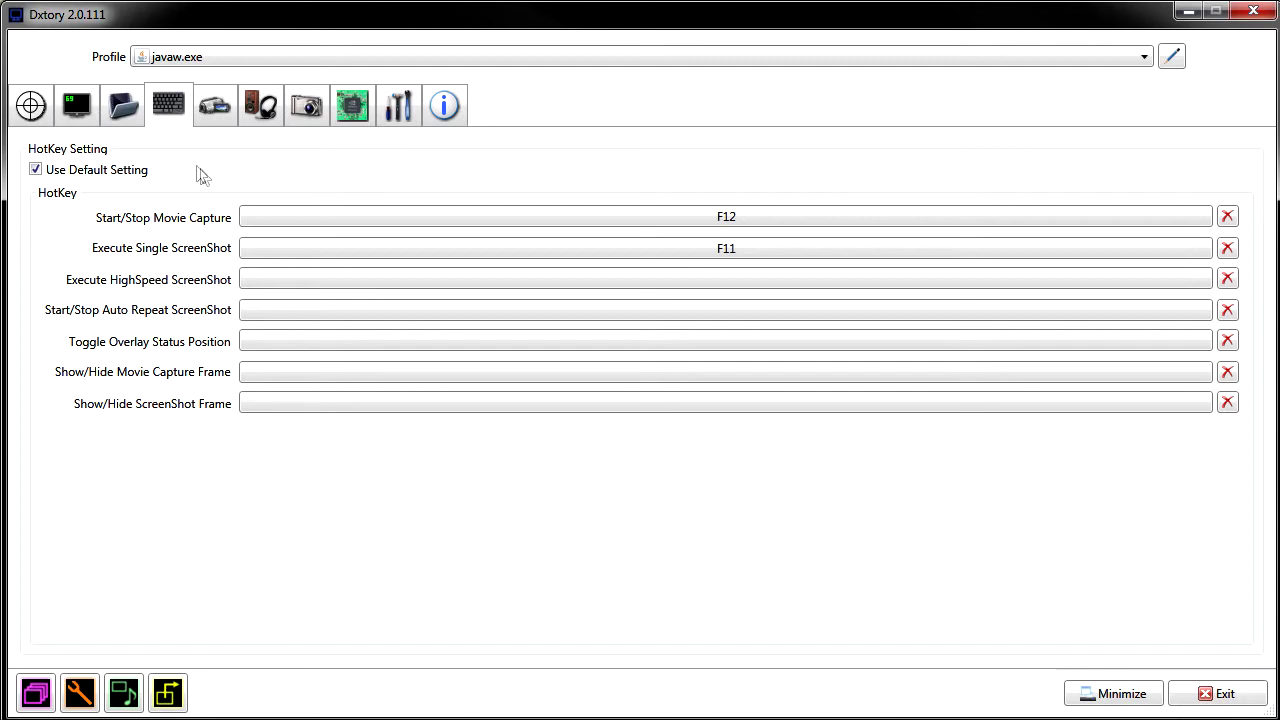
- Switch to the Movie page: Dxtory Video Codec, 30 fps, AVI output scaled to 1280×720
click(212, 106)
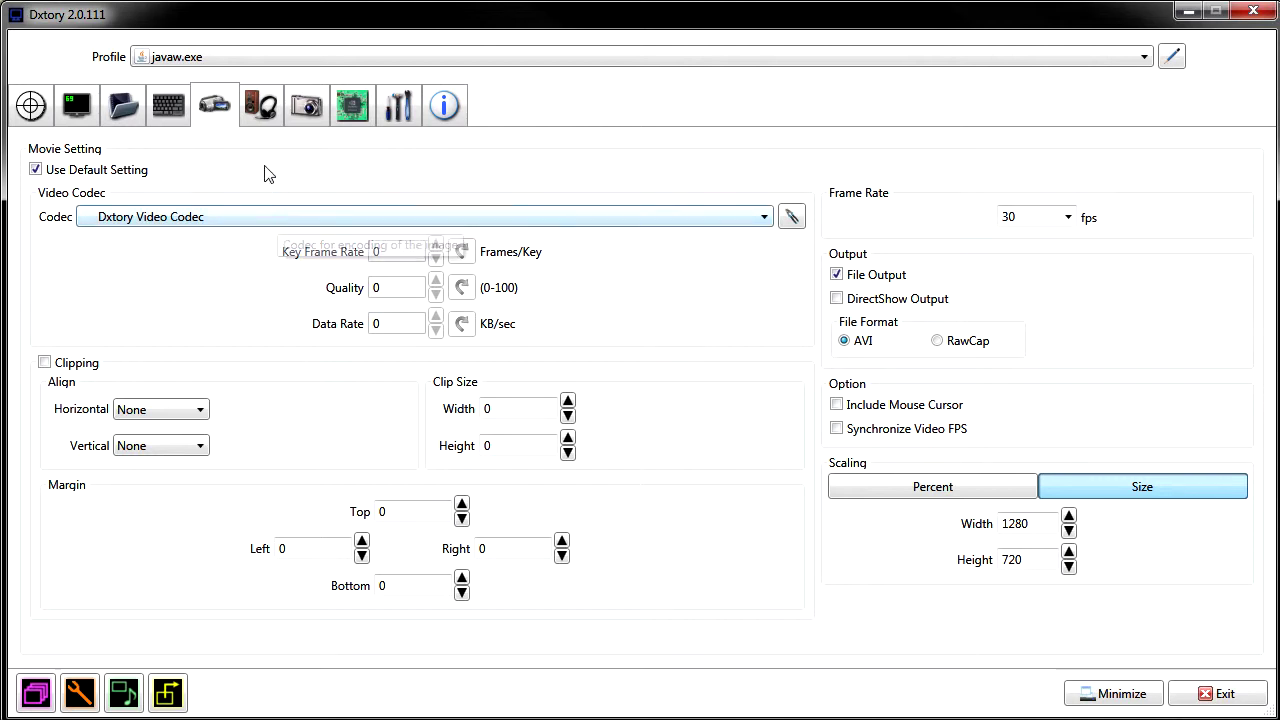
- Review the video codec list and keep Dxtory Video Codec
click(210, 223)
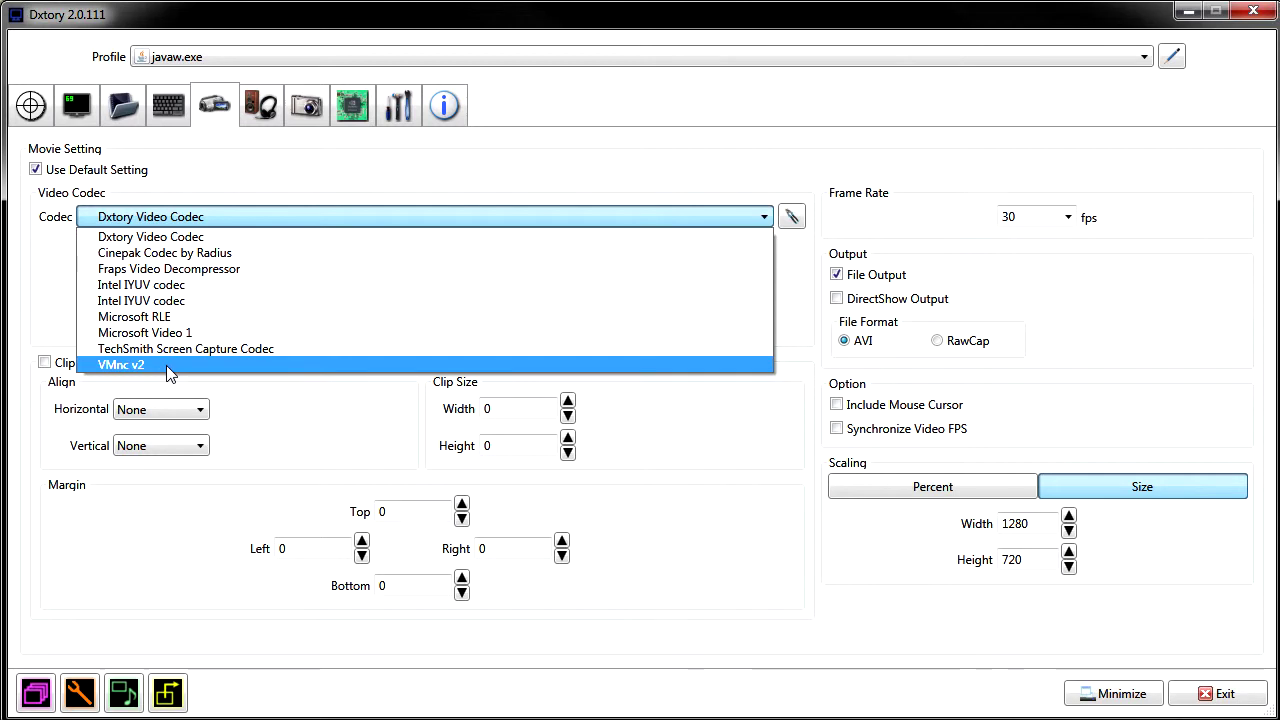
click(203, 175)
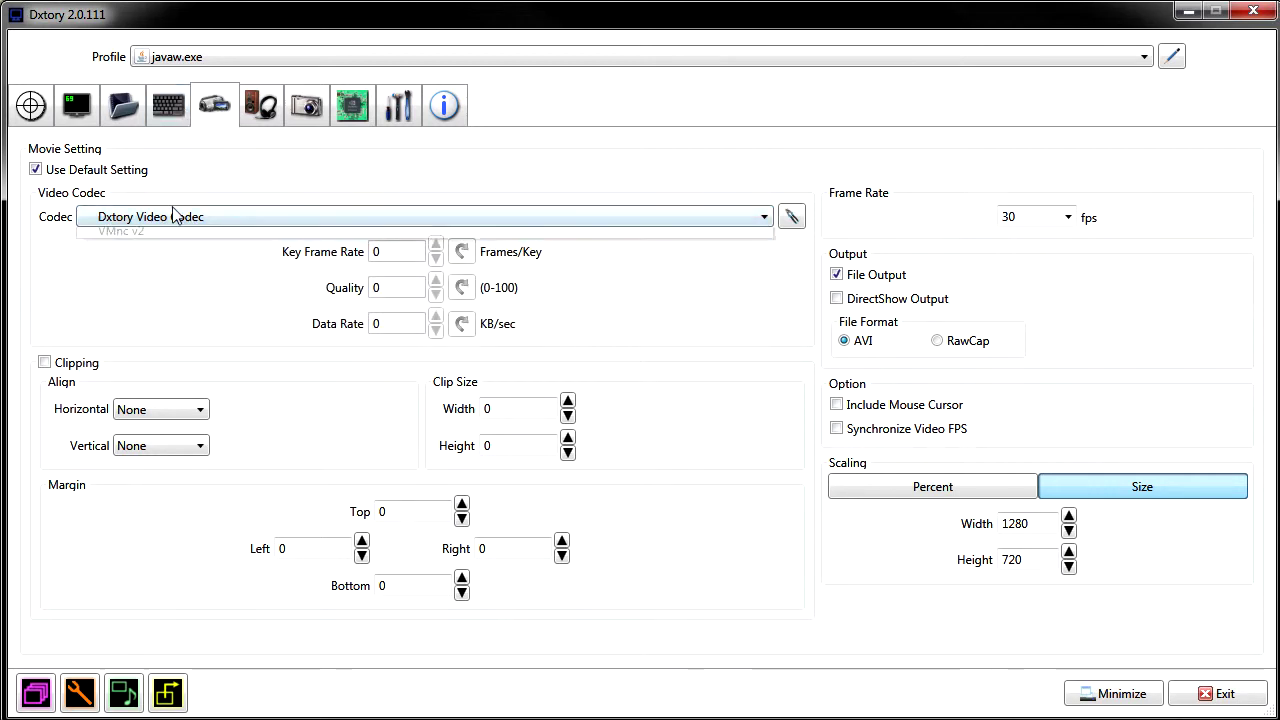
click(177, 216)
click(224, 194)
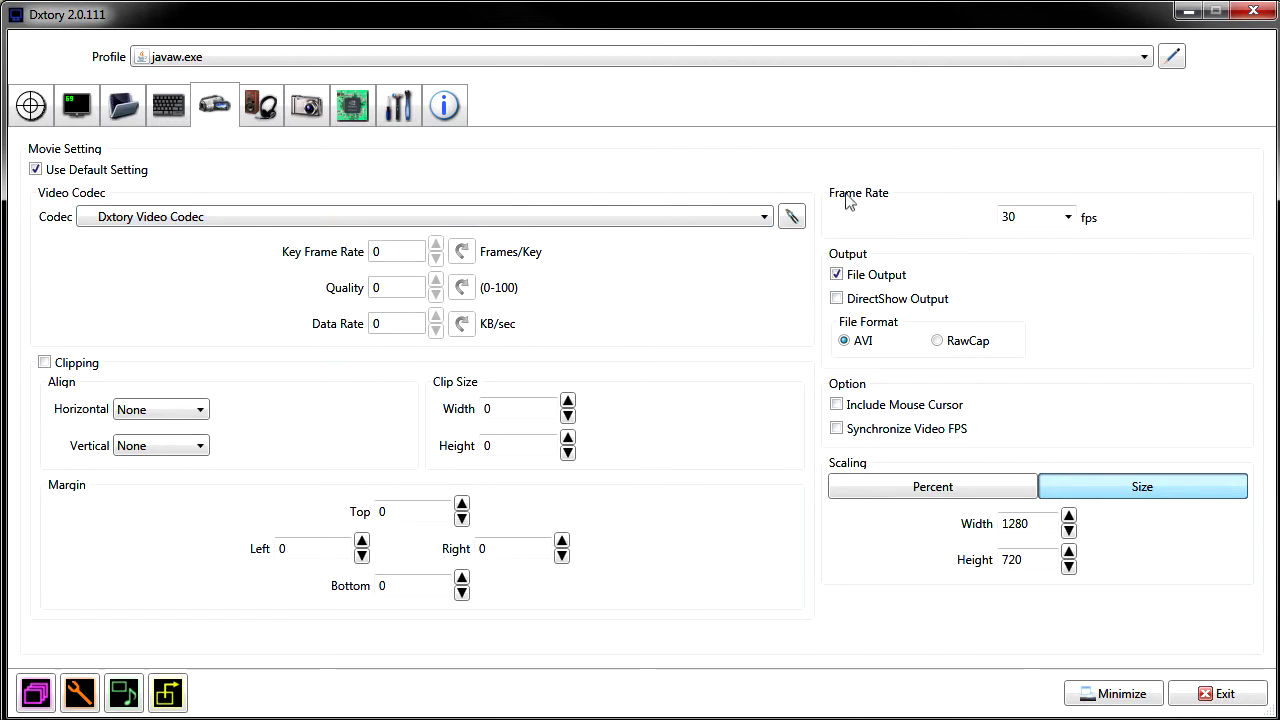
- Review the frame rate list (10–120 fps) and keep 30 fps
click(1068, 217)
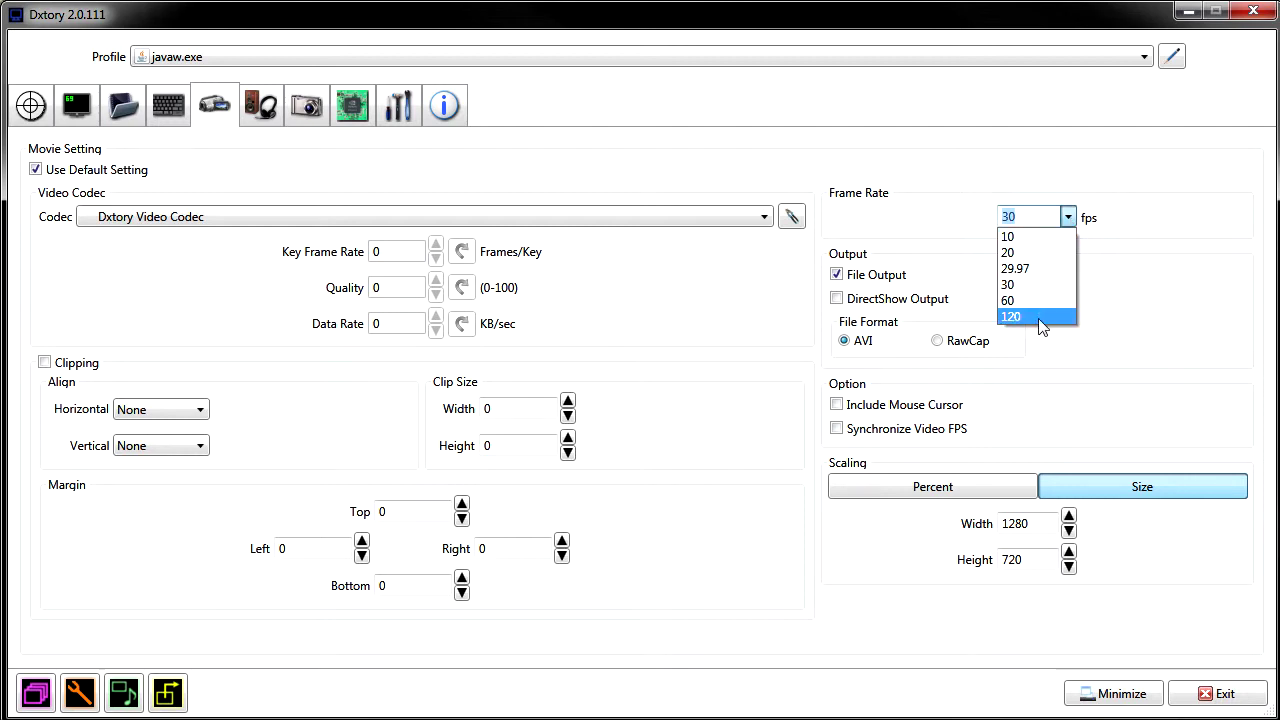
click(1176, 174)
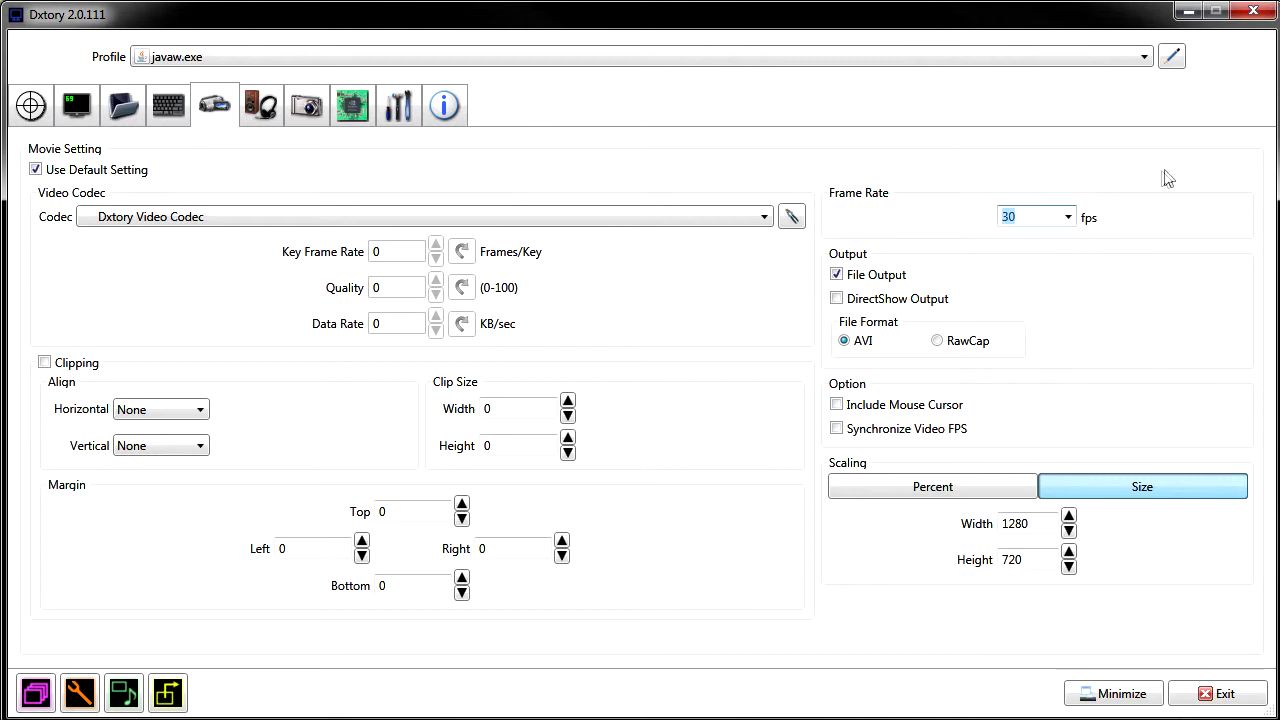
click(1068, 218)
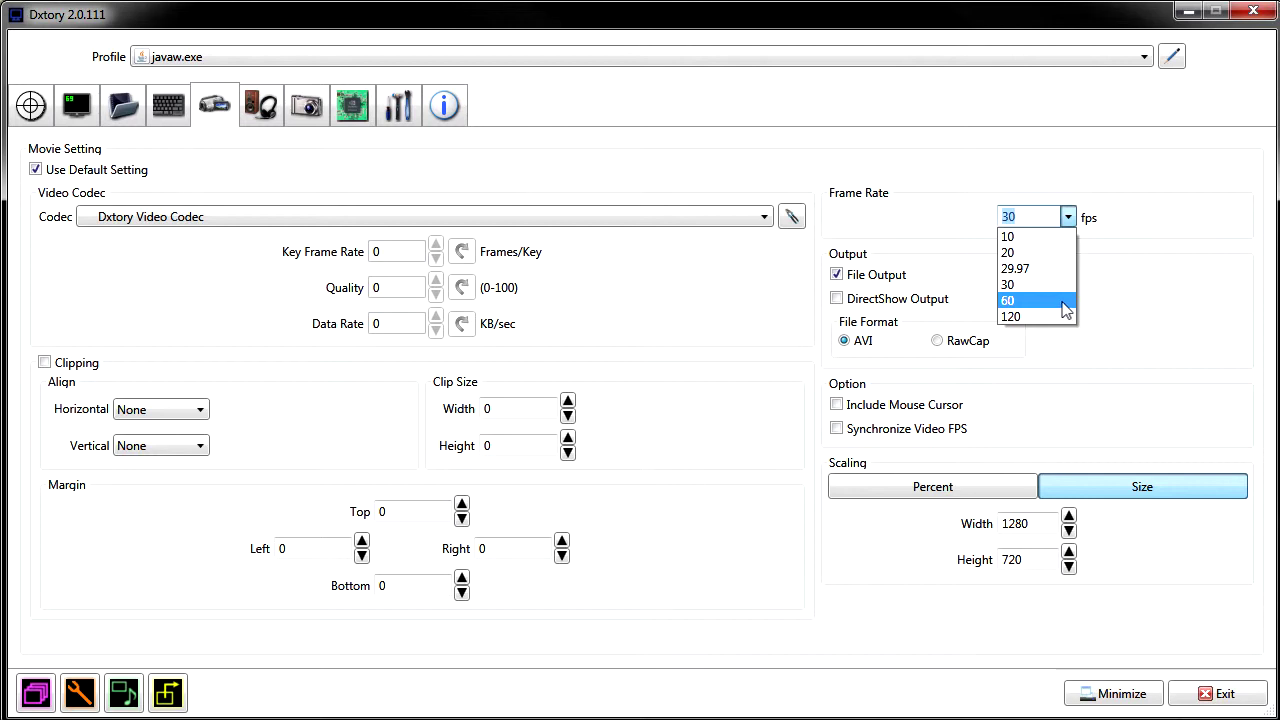
click(1214, 172)
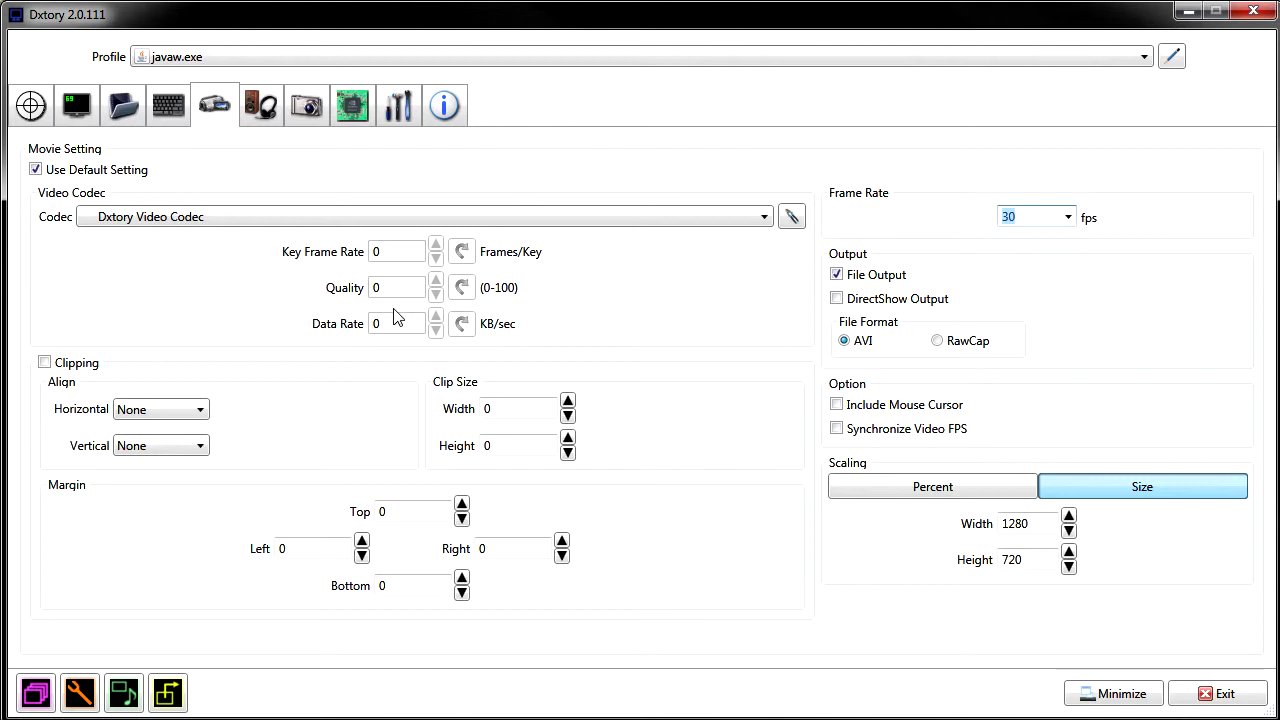
click(45, 362)
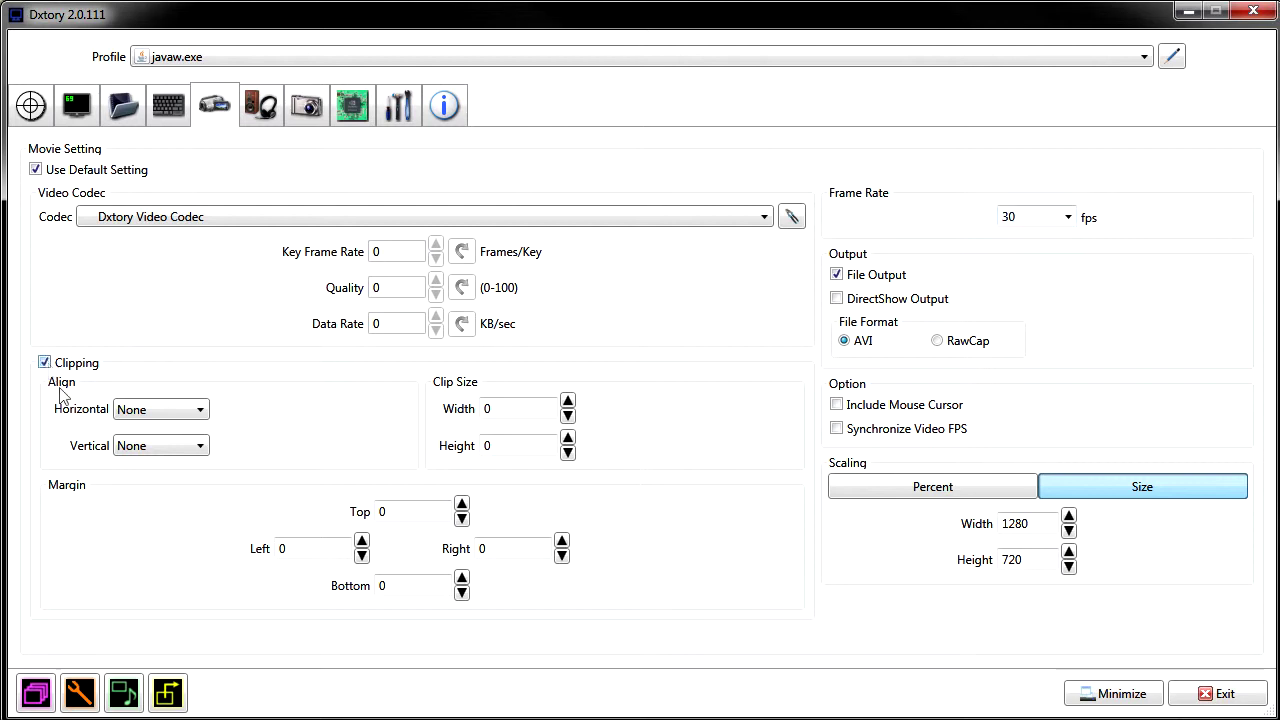
click(567, 401)
click(567, 401)
click(567, 415)
click(567, 415)
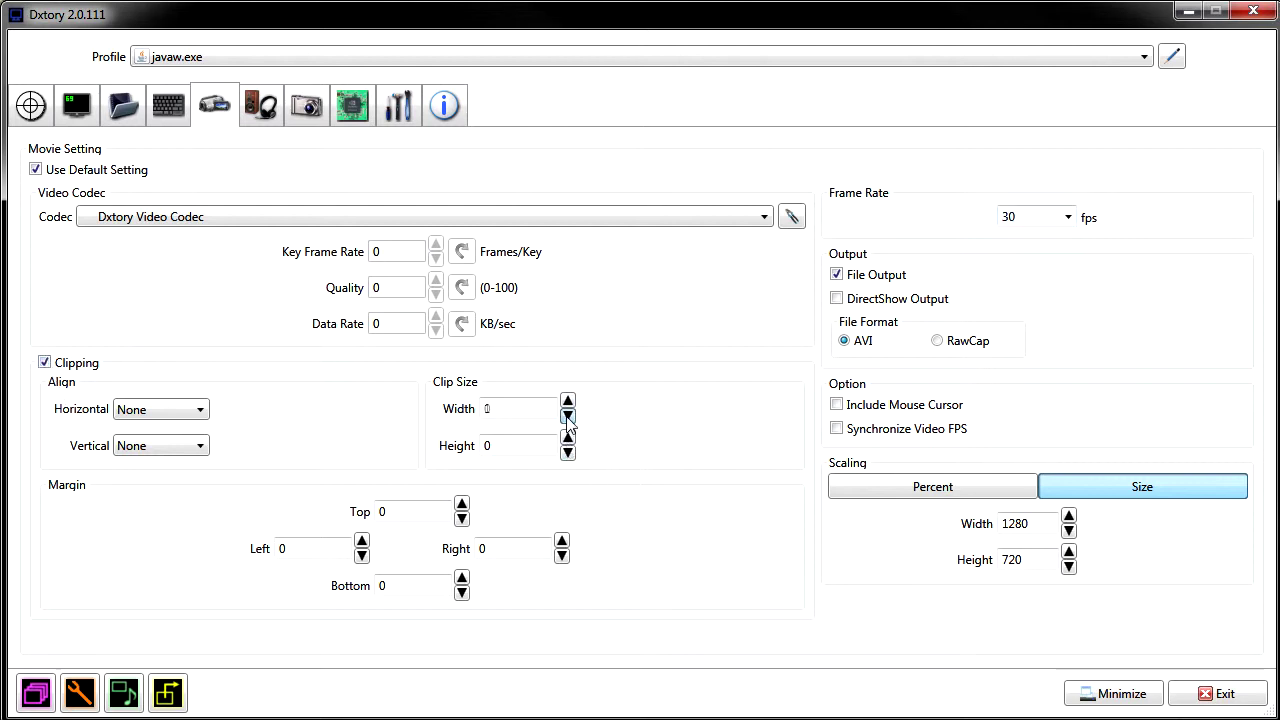
click(61, 368)
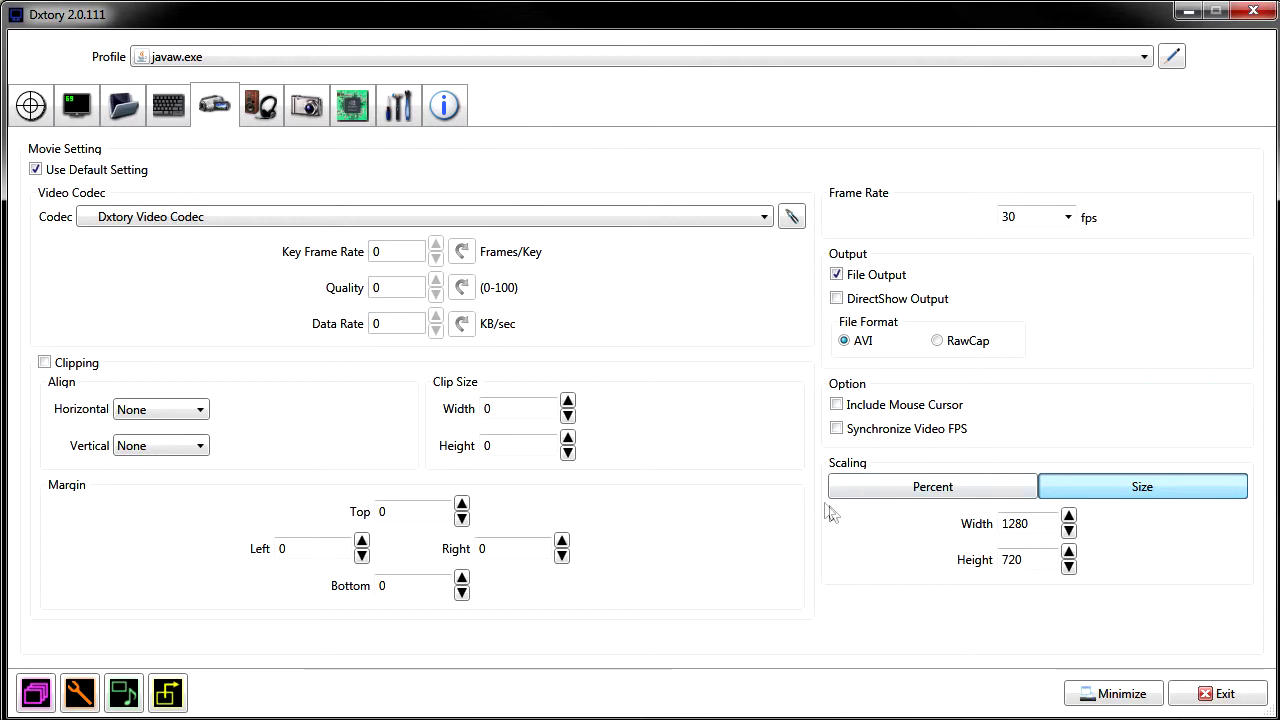
click(1028, 490)
click(1100, 492)
click(1010, 494)
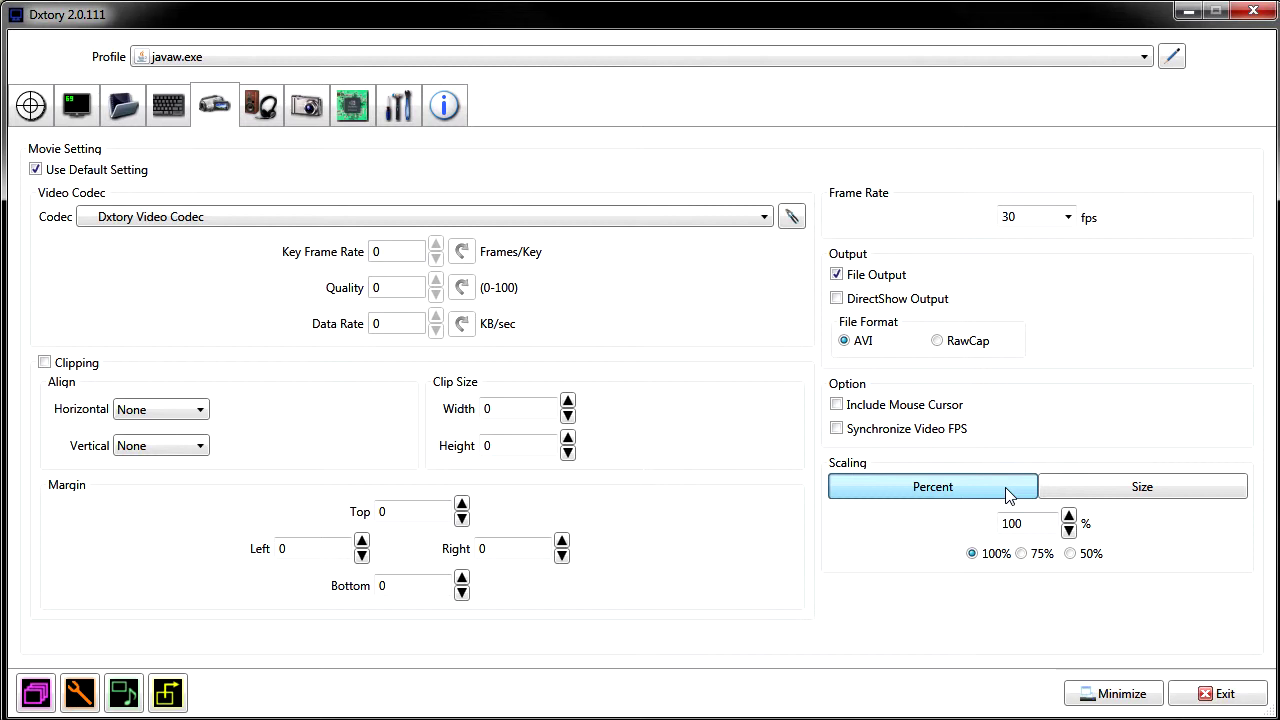
click(1085, 481)
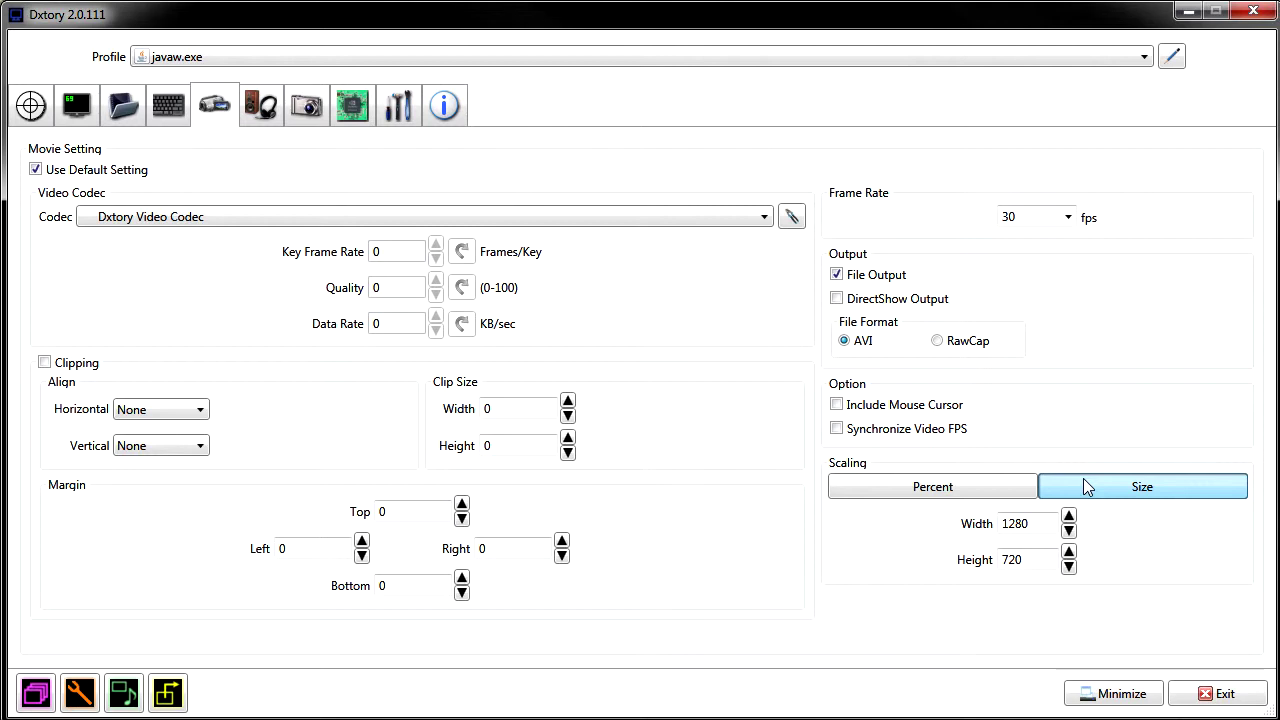
click(988, 482)
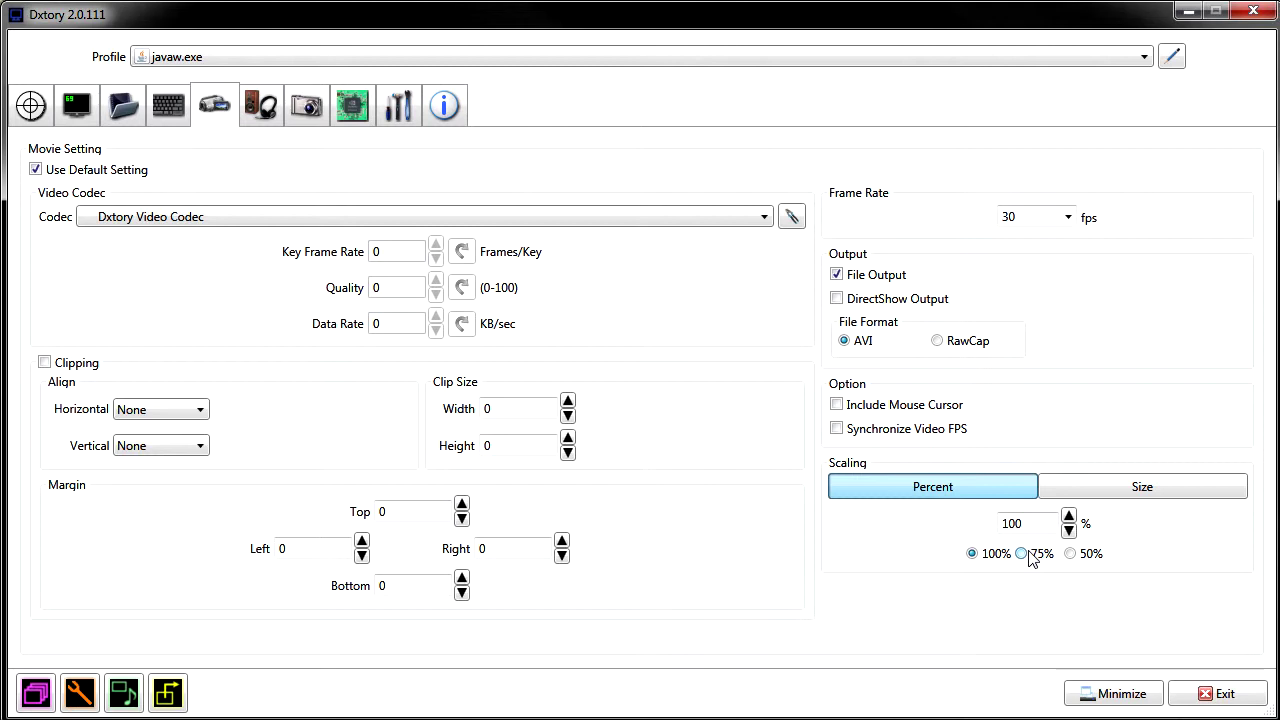
click(1120, 492)
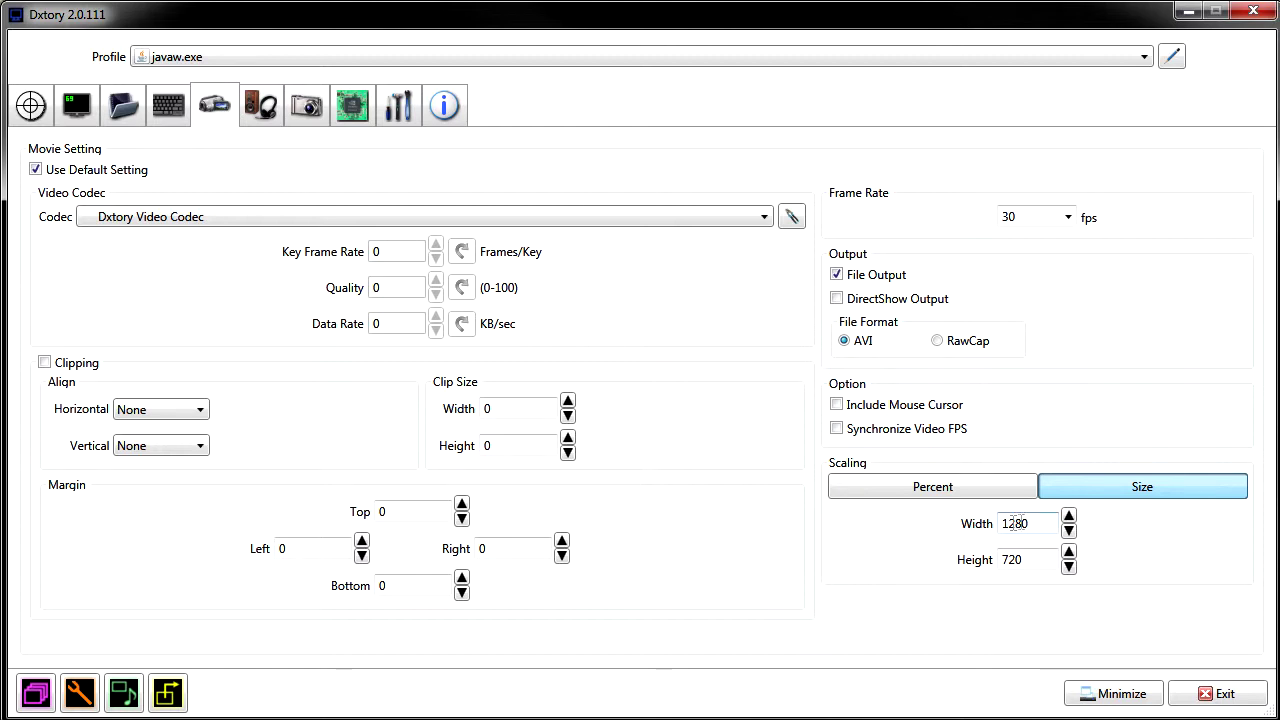
- On the Audio page, select track 2 recording the Realtek speakers as PCM 48000 Hz, 16 bit, Stereo
click(251, 115)
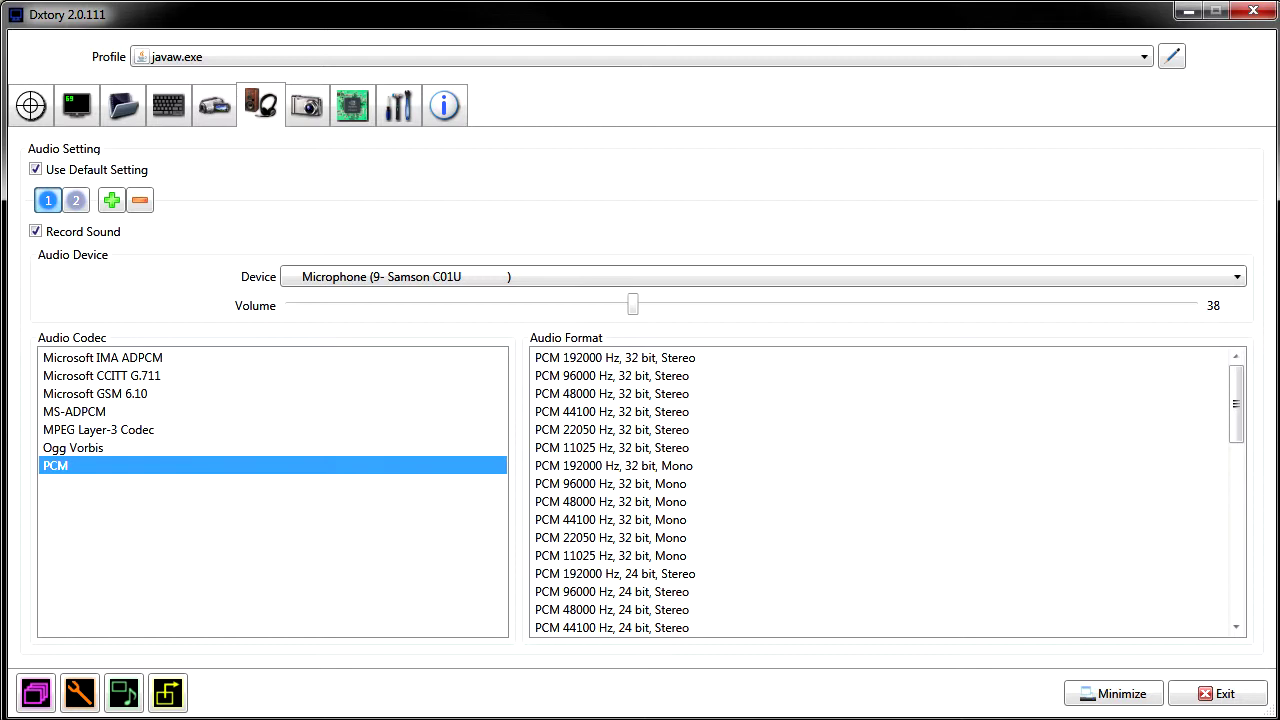
click(87, 202)
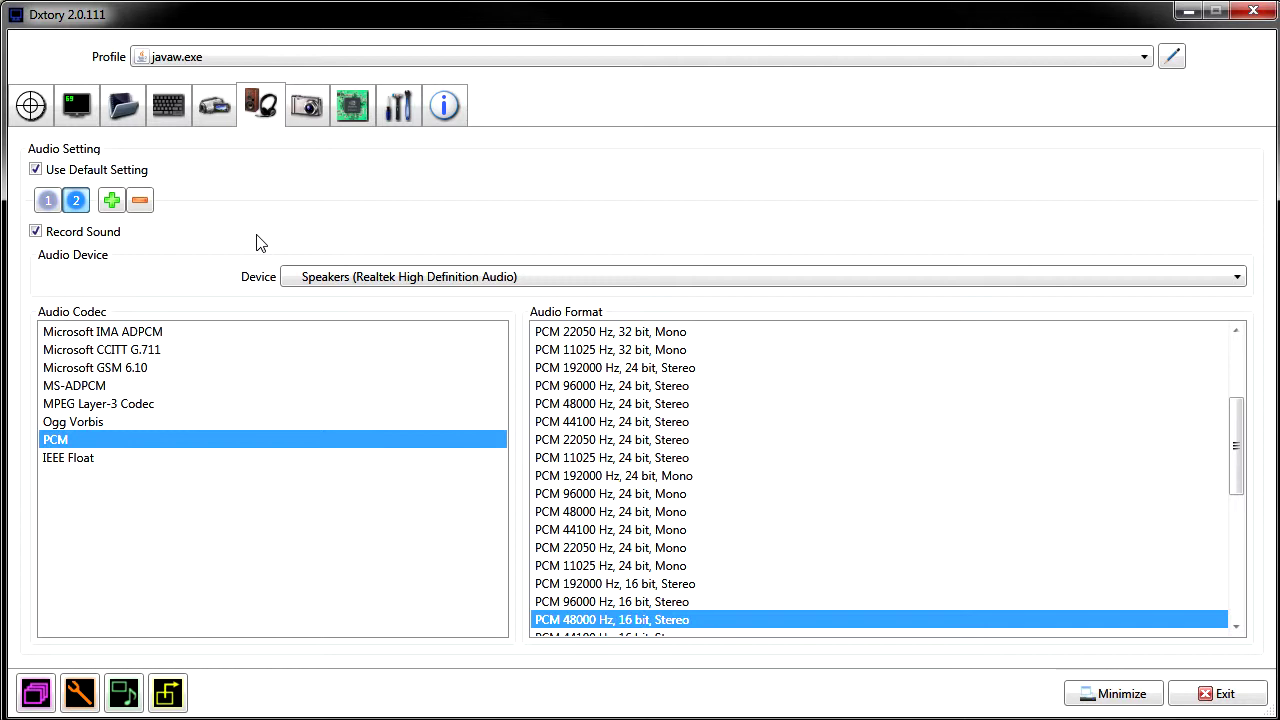
- Switch back and forth between audio tracks 1 and 2 to compare their settings
click(58, 203)
click(75, 201)
click(48, 201)
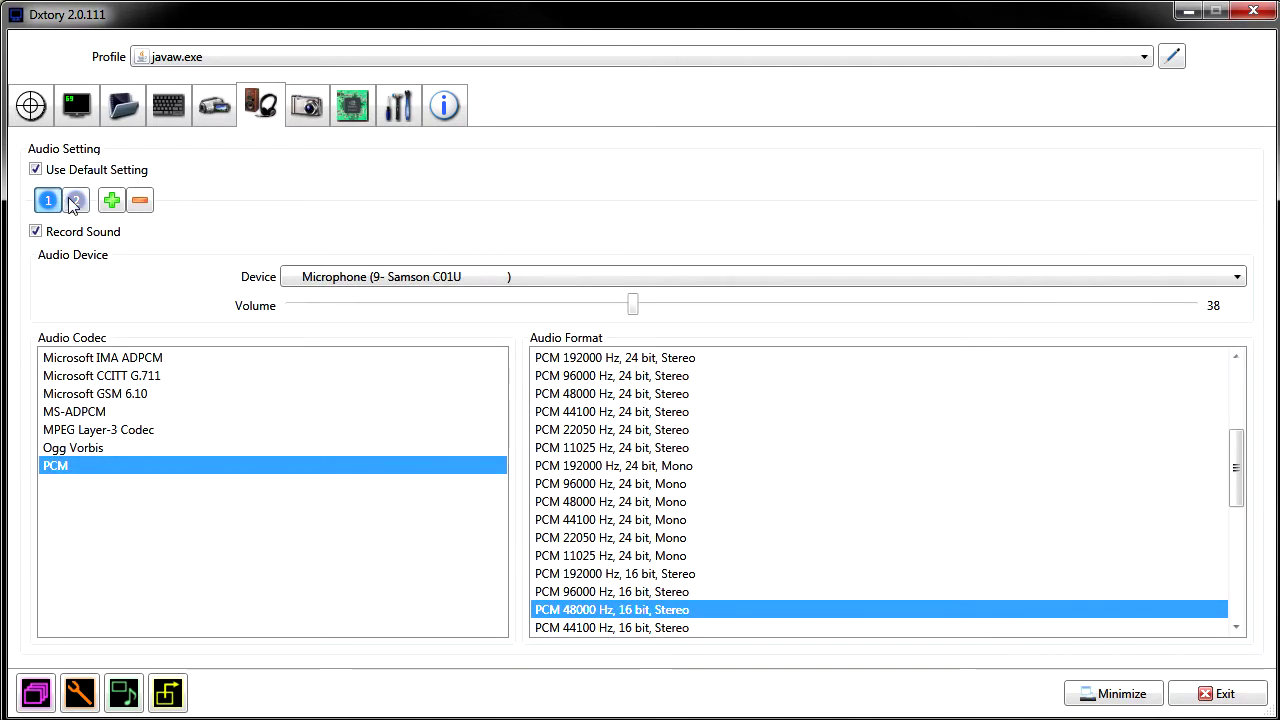
click(75, 201)
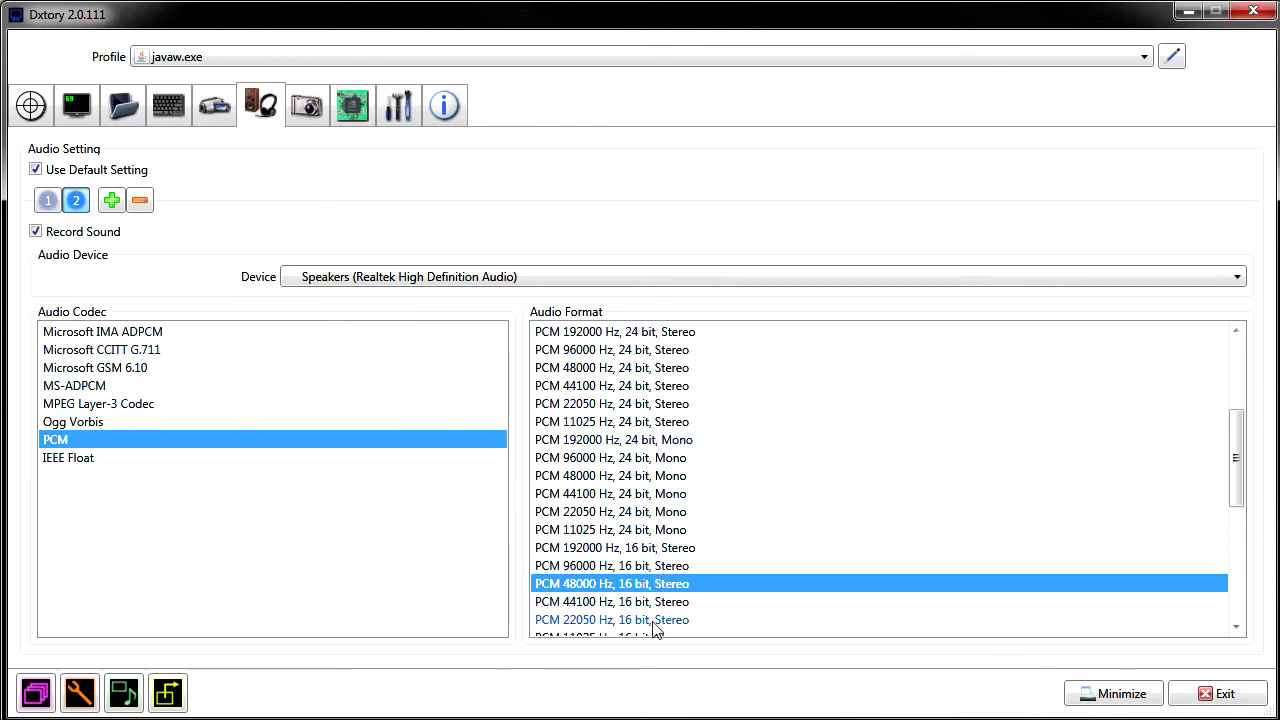
scroll(655, 627, down, 4)
scroll(655, 627, up, 4)
scroll(655, 627, down, 2)
scroll(720, 594, down, 4)
scroll(737, 594, up, 6)
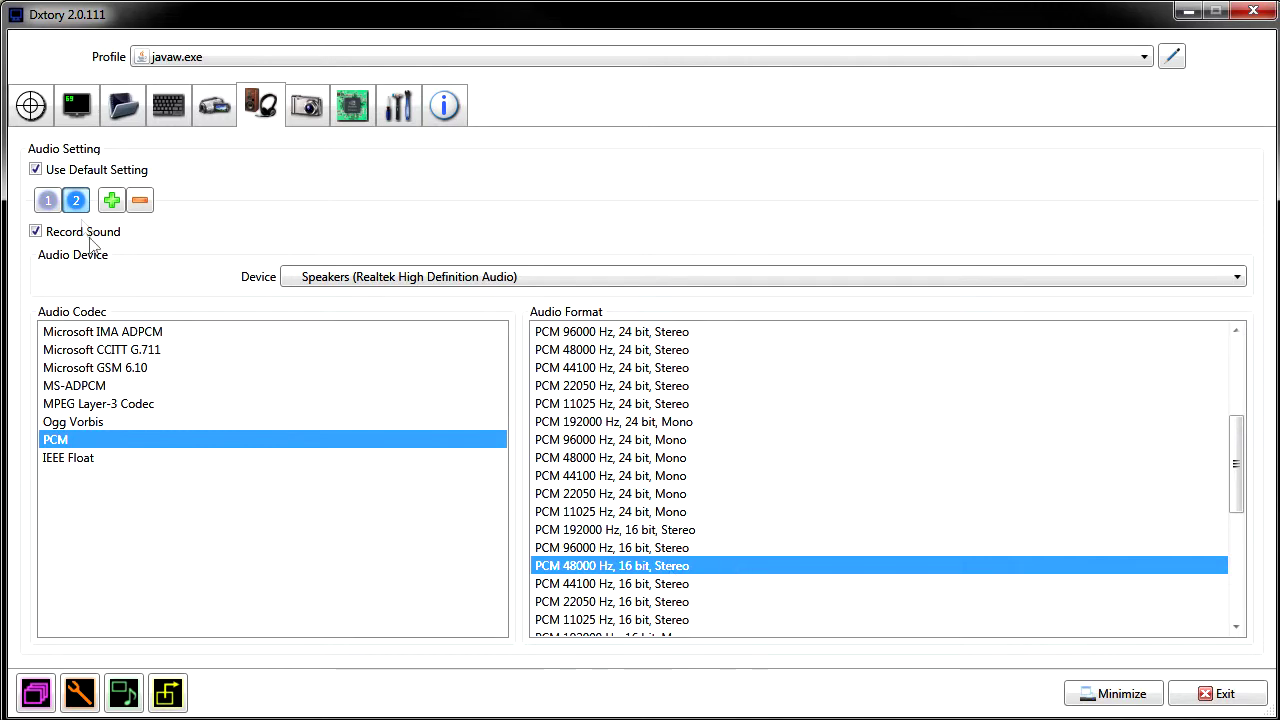
- Compare the two tracks once more, then show the Screenshot page saving PNG at 1280×720
click(48, 201)
click(67, 202)
click(52, 201)
click(74, 201)
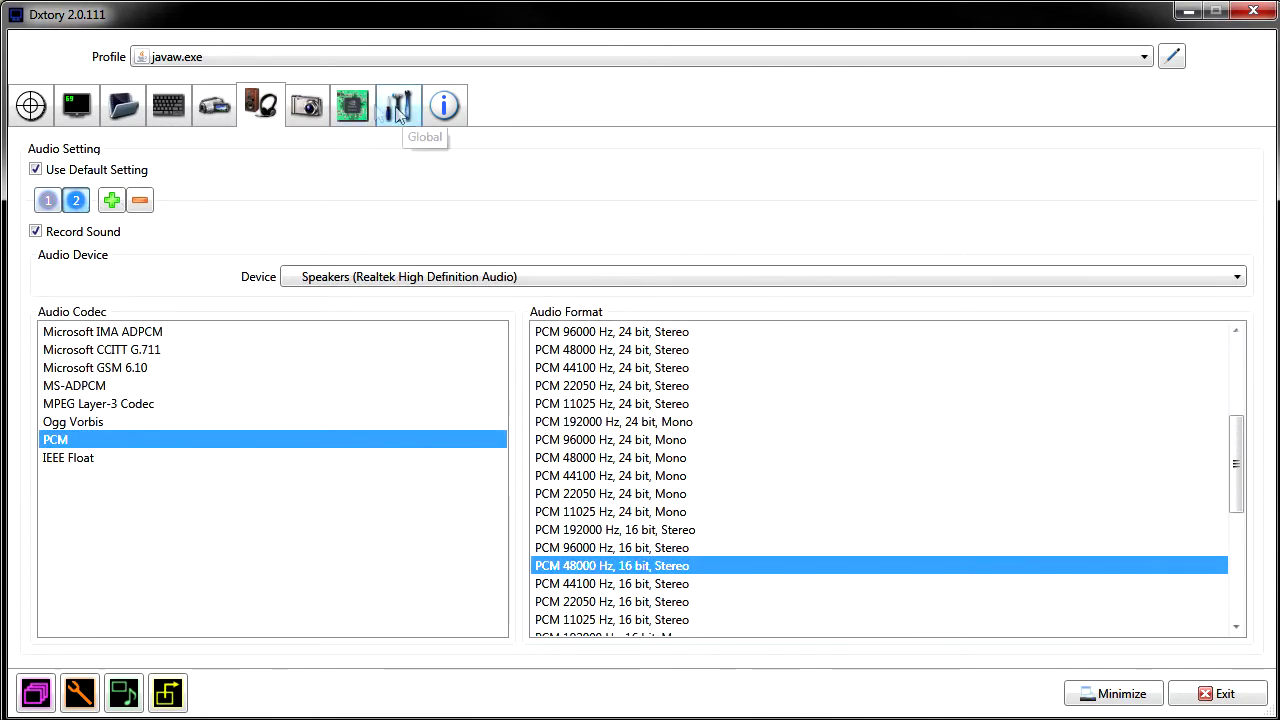
click(314, 95)
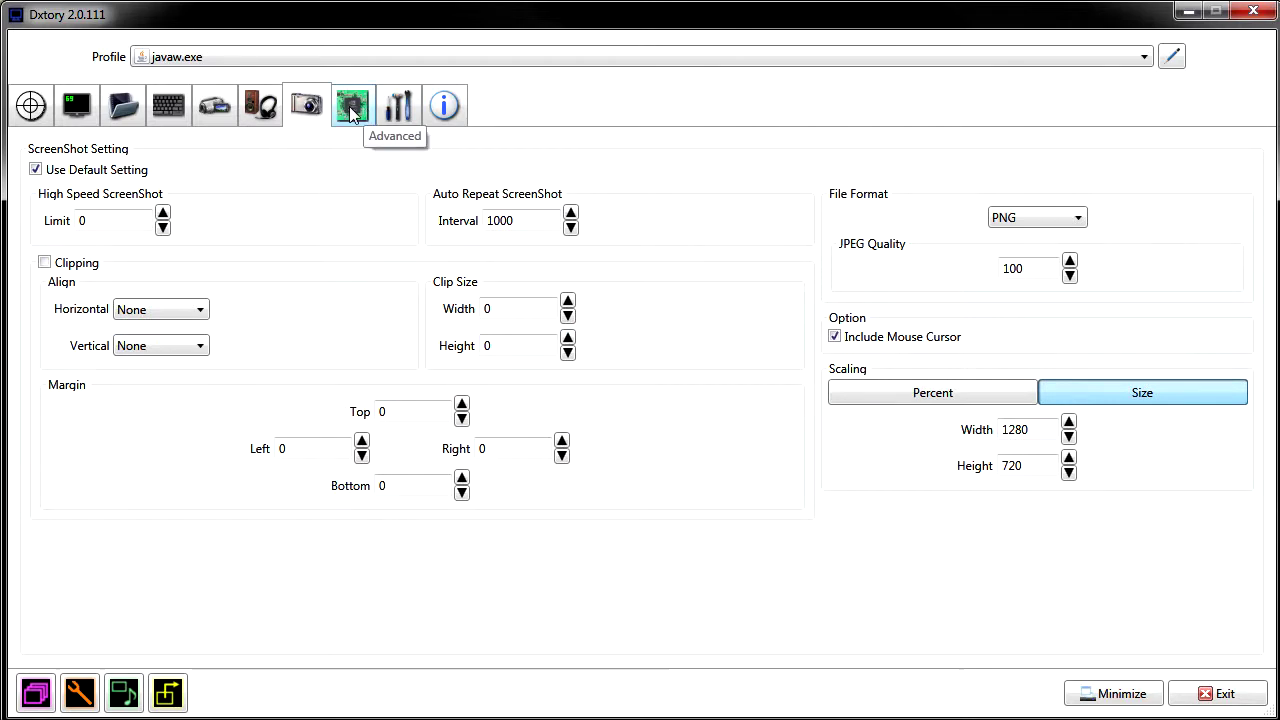
- Look over the Advanced options, then return to Global settings with Check Update and tray icon enabled
click(350, 110)
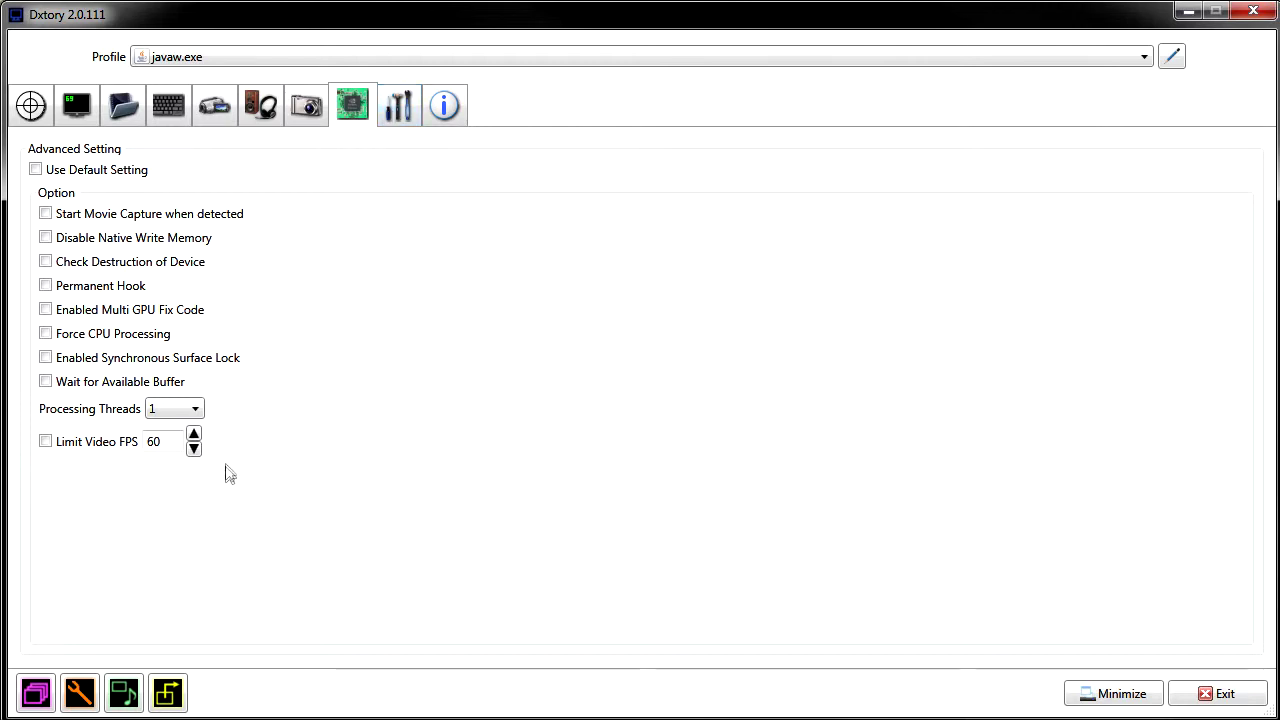
click(410, 112)
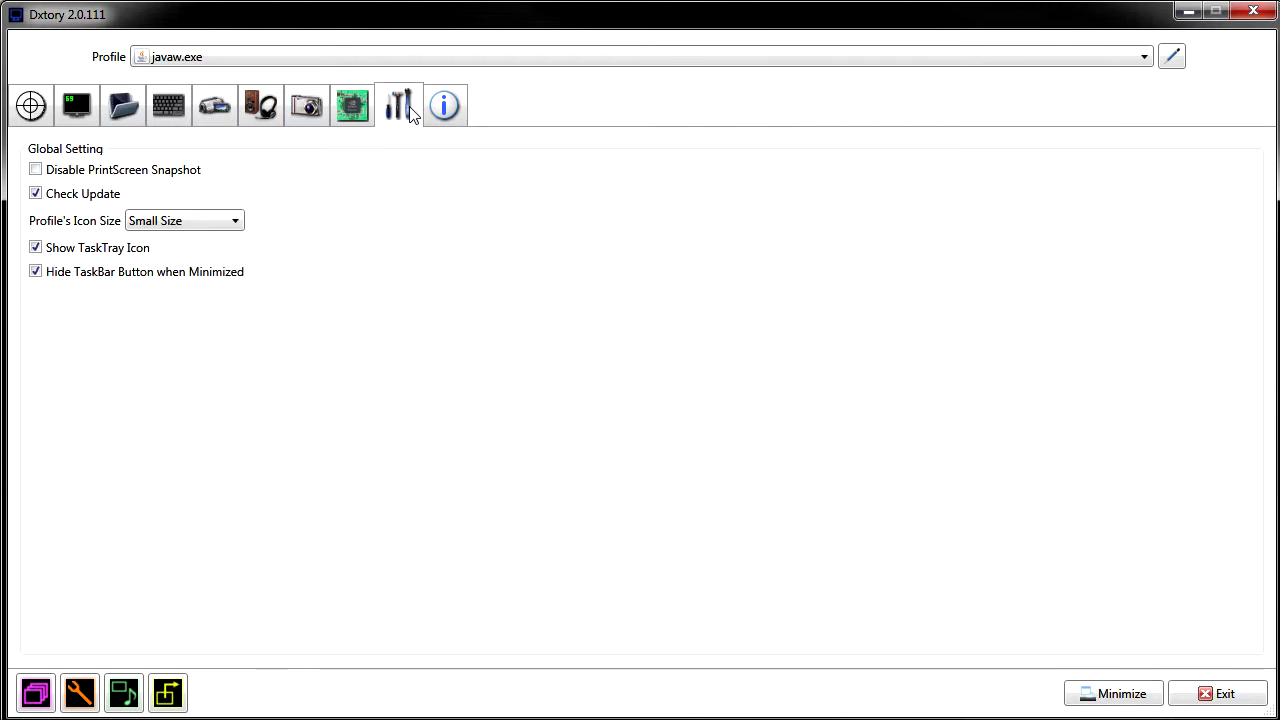
- Show the Info page with the registered unlimited license, and view then close the empty ErrorLog.txt
click(463, 112)
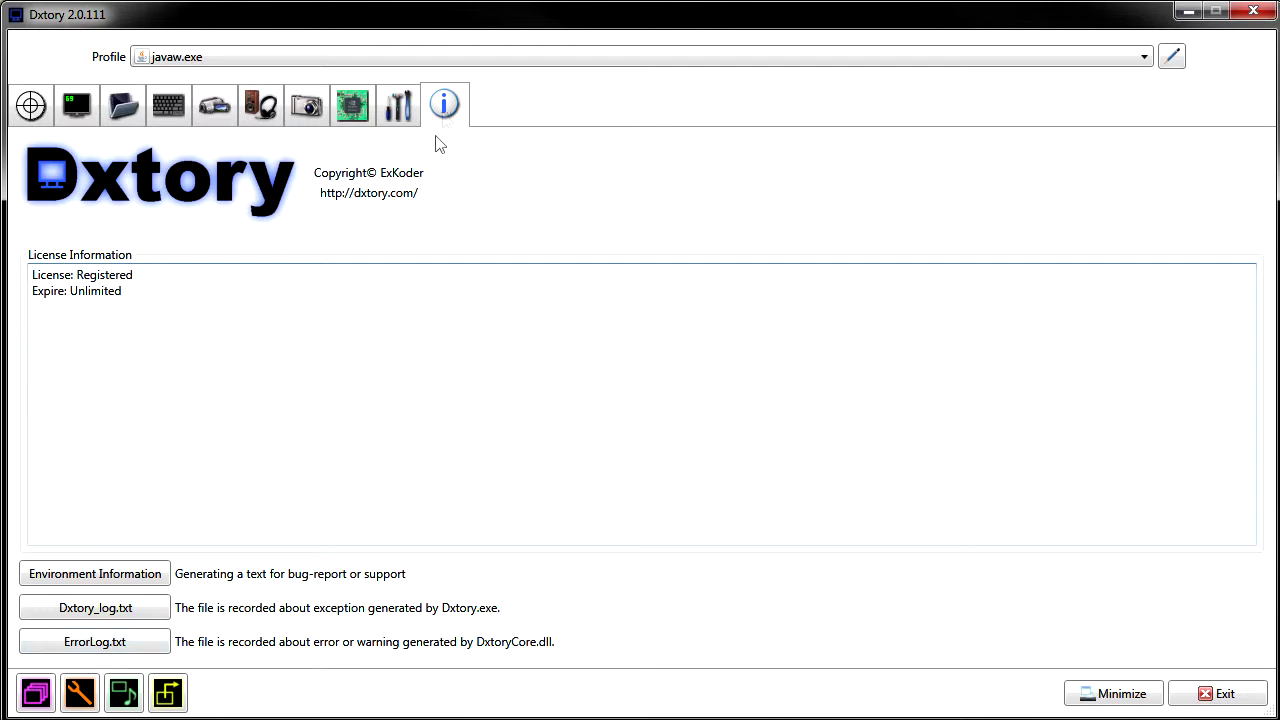
click(143, 646)
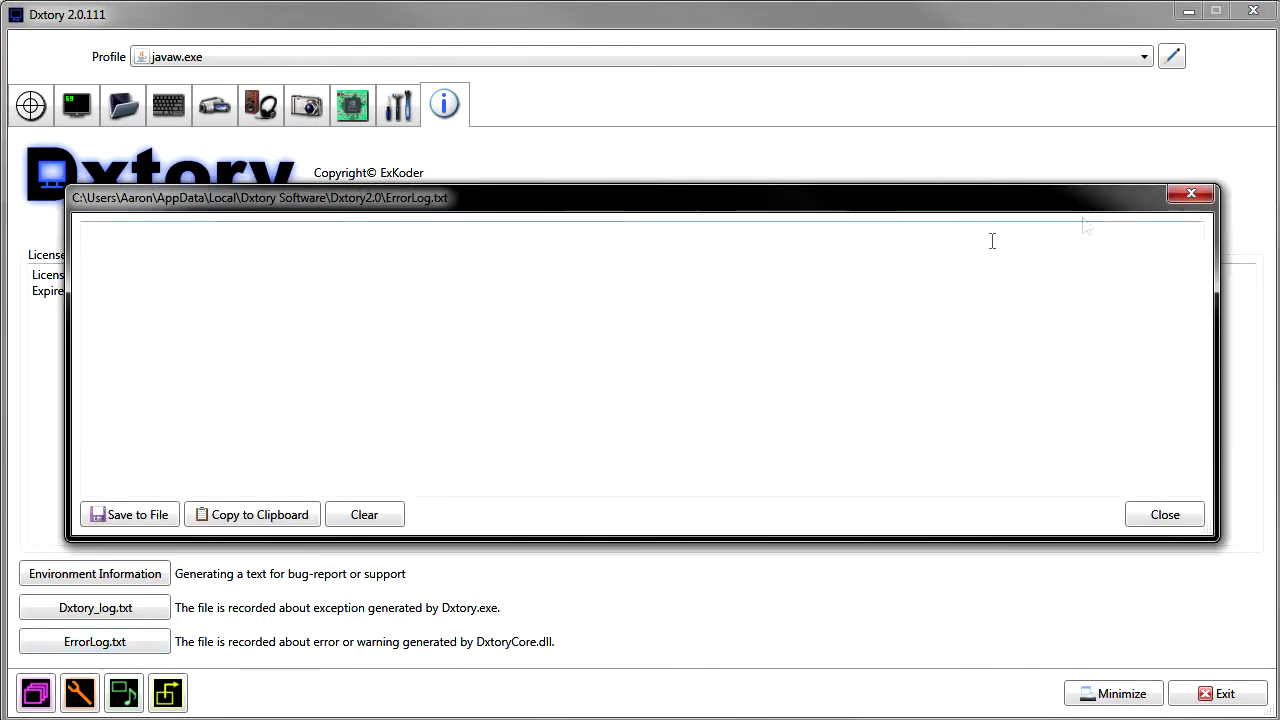
click(1194, 197)
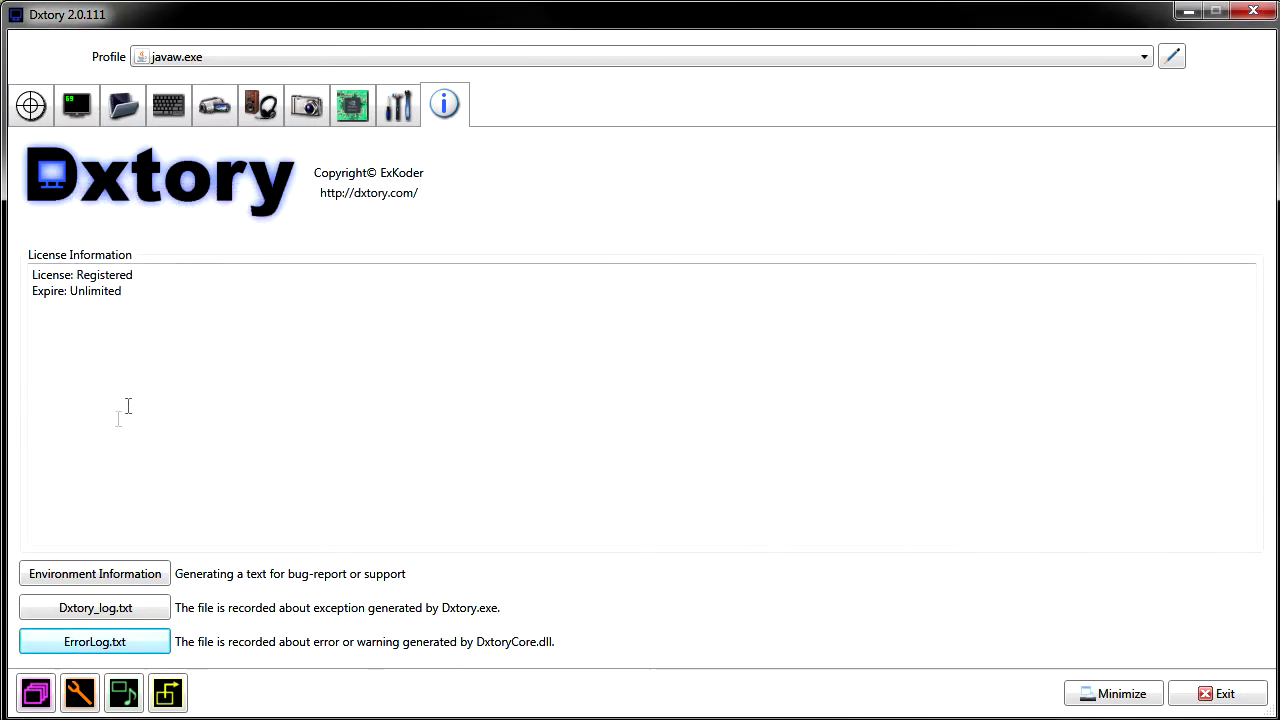